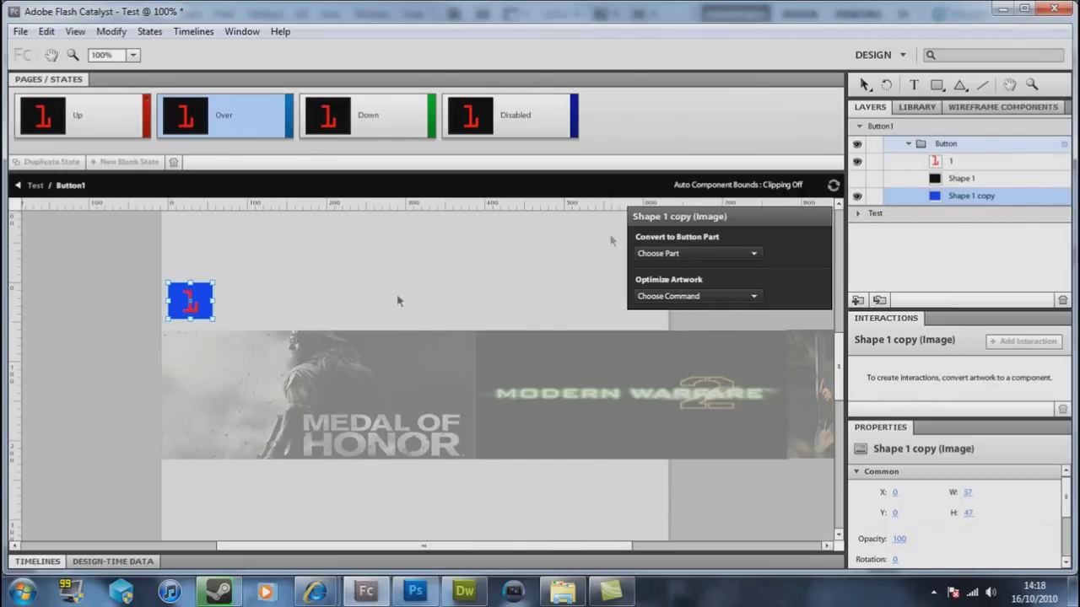
# - Review the button's Up and Over states, toggling Shape 1's visibility to reveal the blue artwork
pyautogui.click(145, 131)
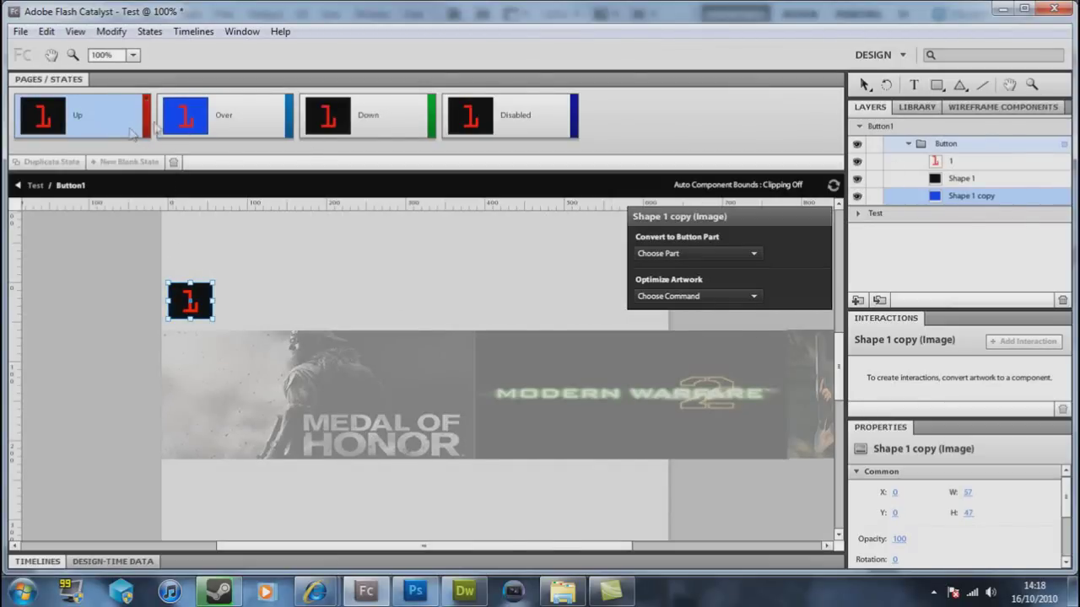
pyautogui.click(239, 140)
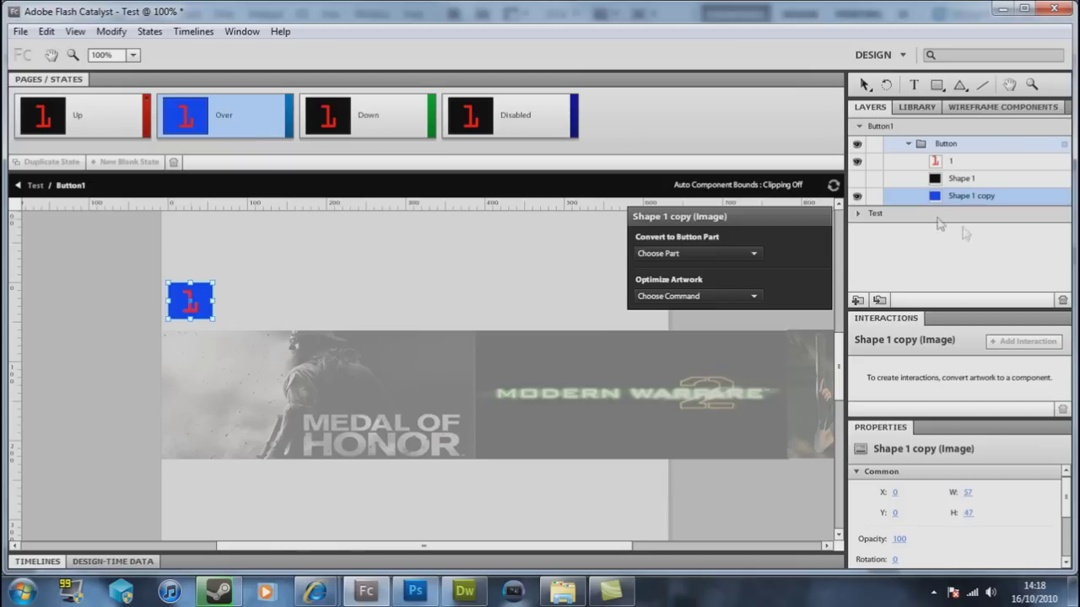
pyautogui.click(858, 179)
pyautogui.click(858, 180)
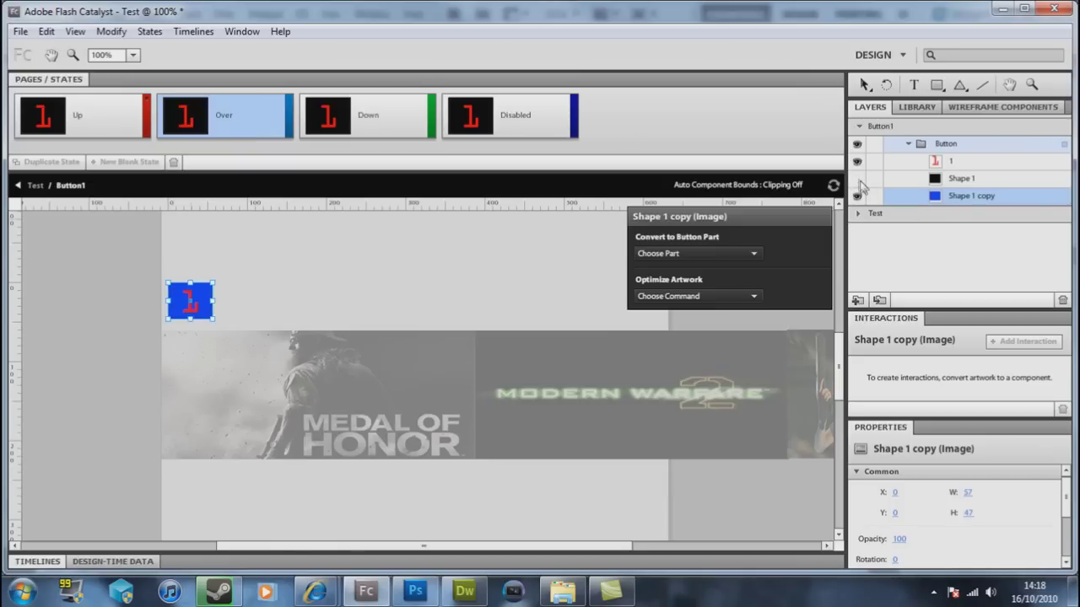
pyautogui.click(857, 178)
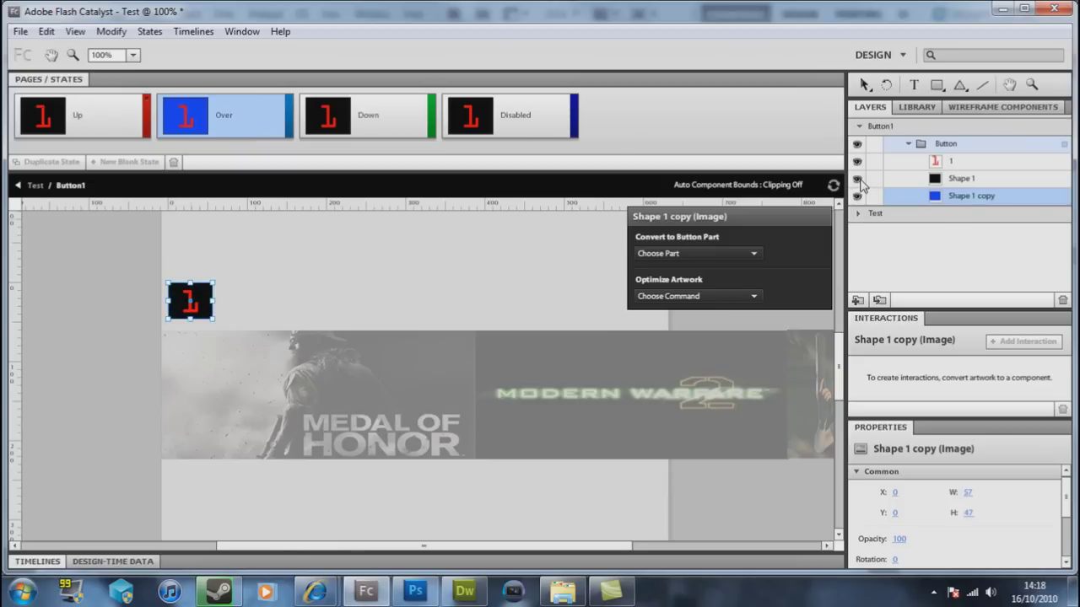
pyautogui.click(857, 179)
pyautogui.click(857, 179)
pyautogui.click(857, 179)
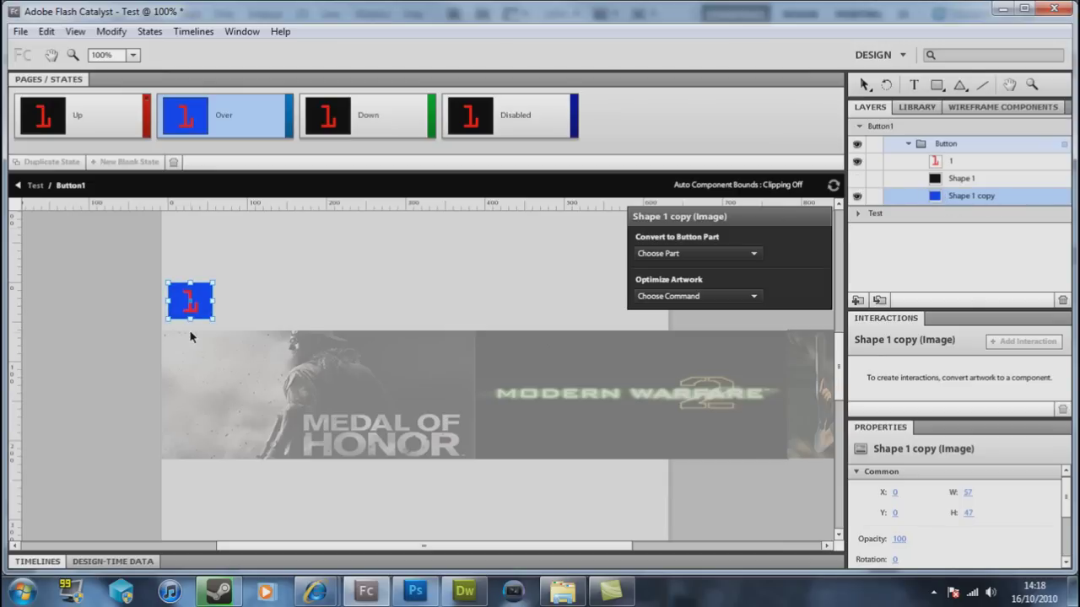
# - Check the Down and Disabled states, return to Over, then exit Button1 to the Test page
pyautogui.click(367, 126)
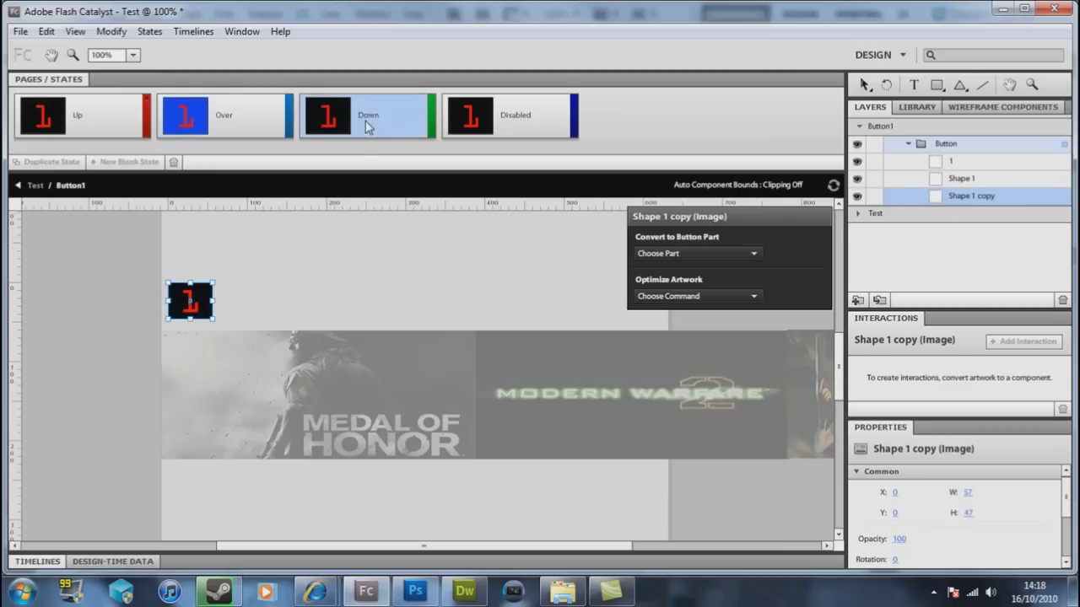
pyautogui.click(532, 122)
pyautogui.click(253, 119)
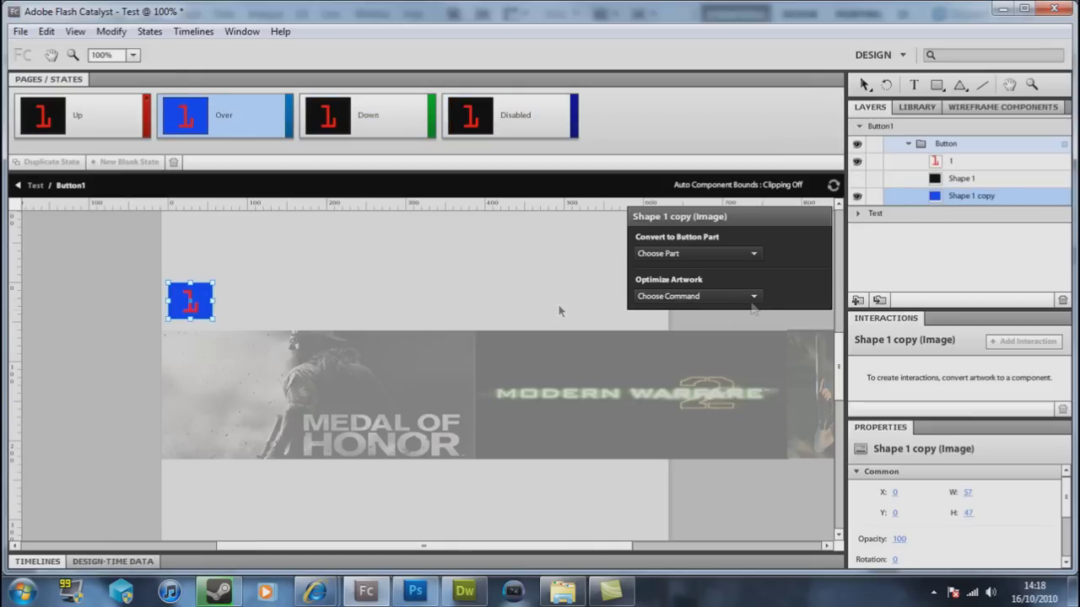
pyautogui.click(288, 311)
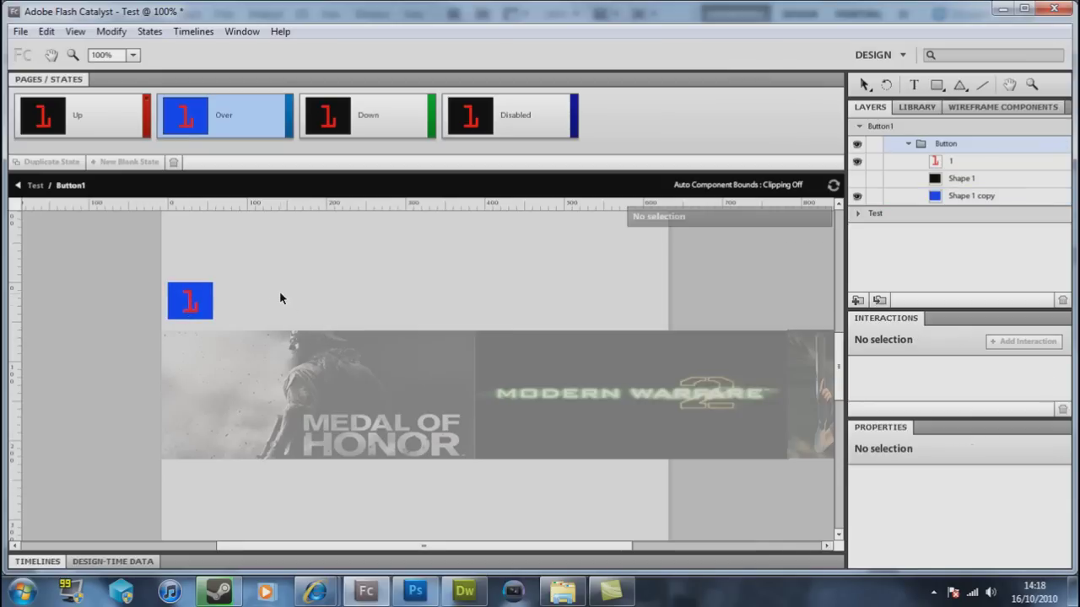
pyautogui.doubleClick(95, 275)
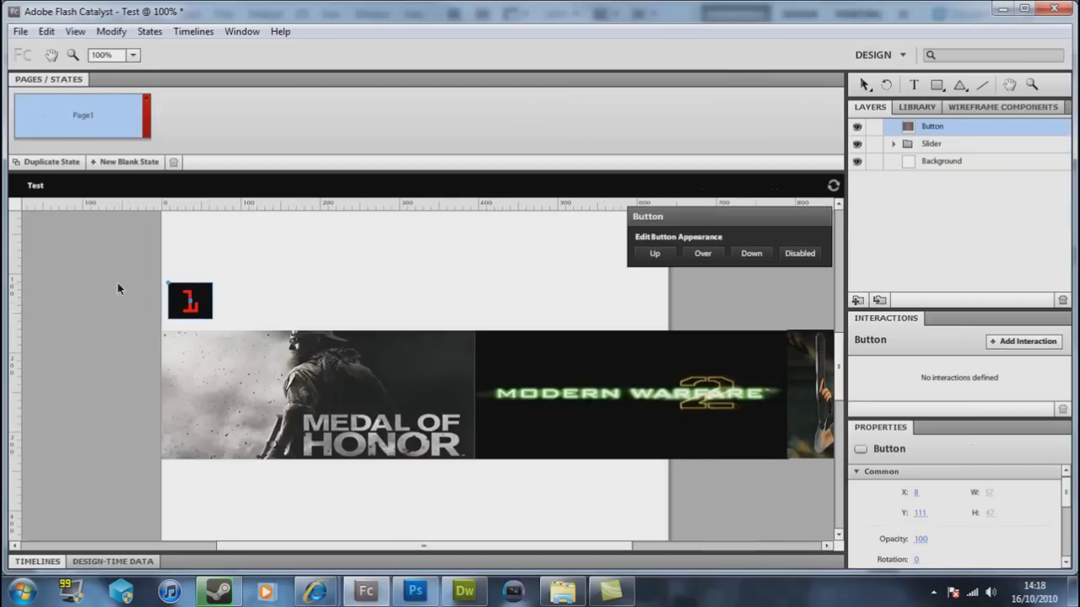
pyautogui.hotkey('ctrl', 'Return')
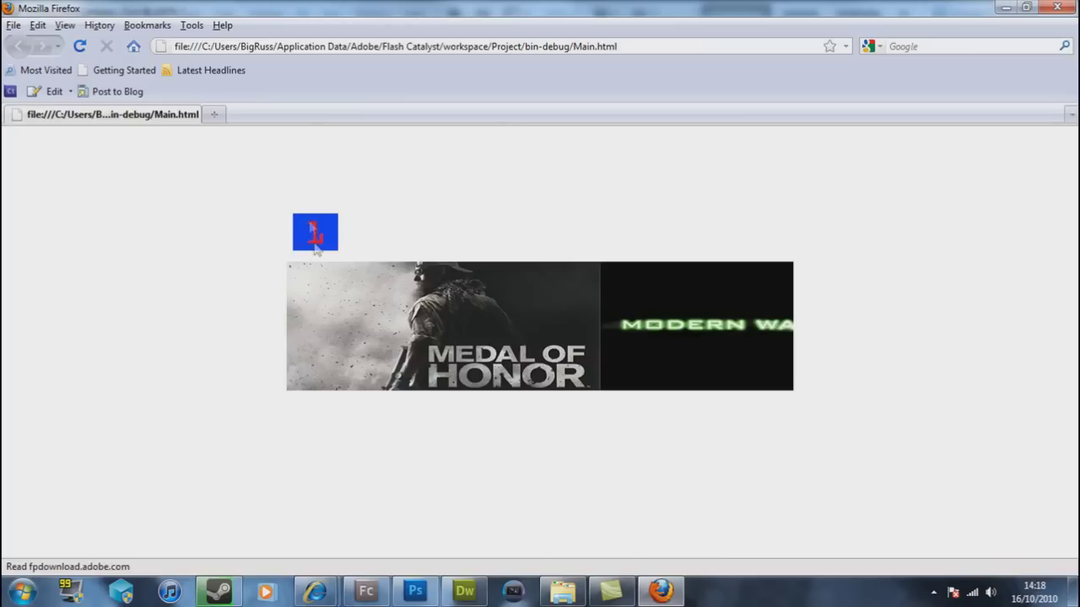
pyautogui.click(1052, 6)
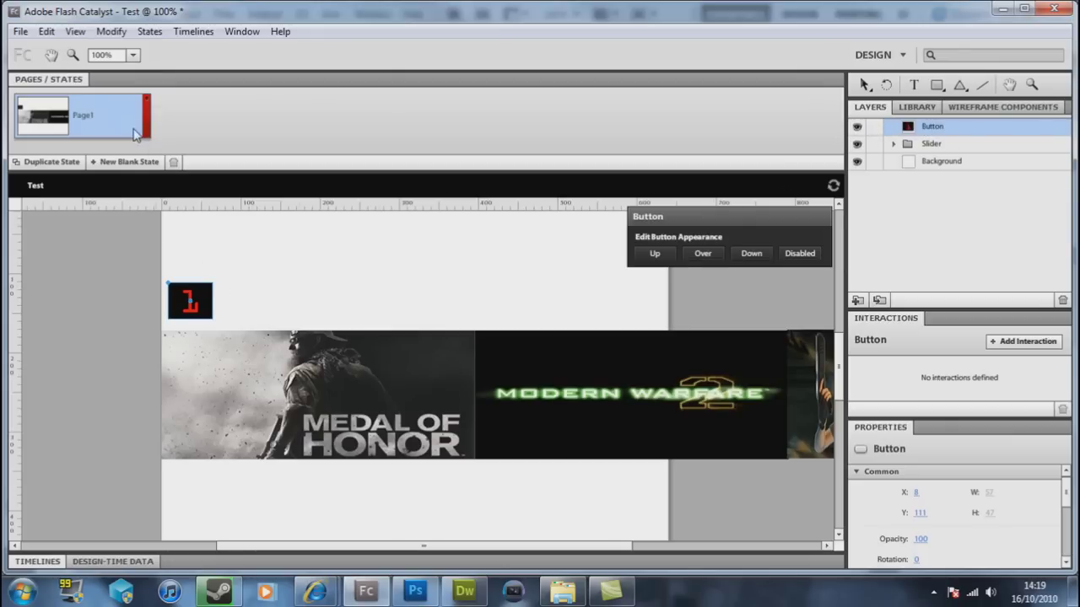
# - Convert the button's 1 text into its Label part and exit the button
pyautogui.doubleClick(207, 297)
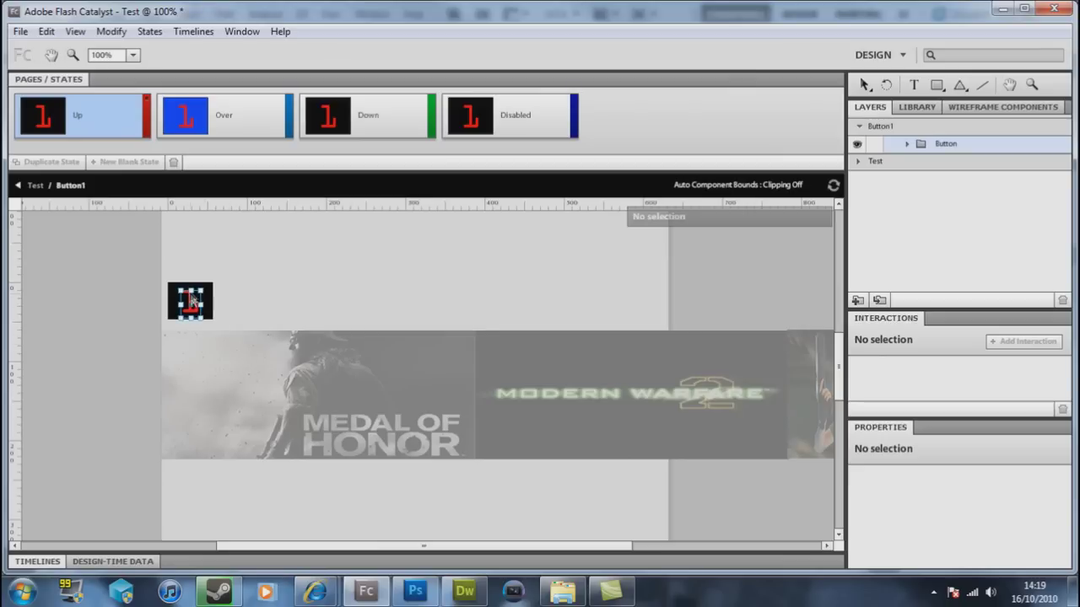
pyautogui.click(193, 301)
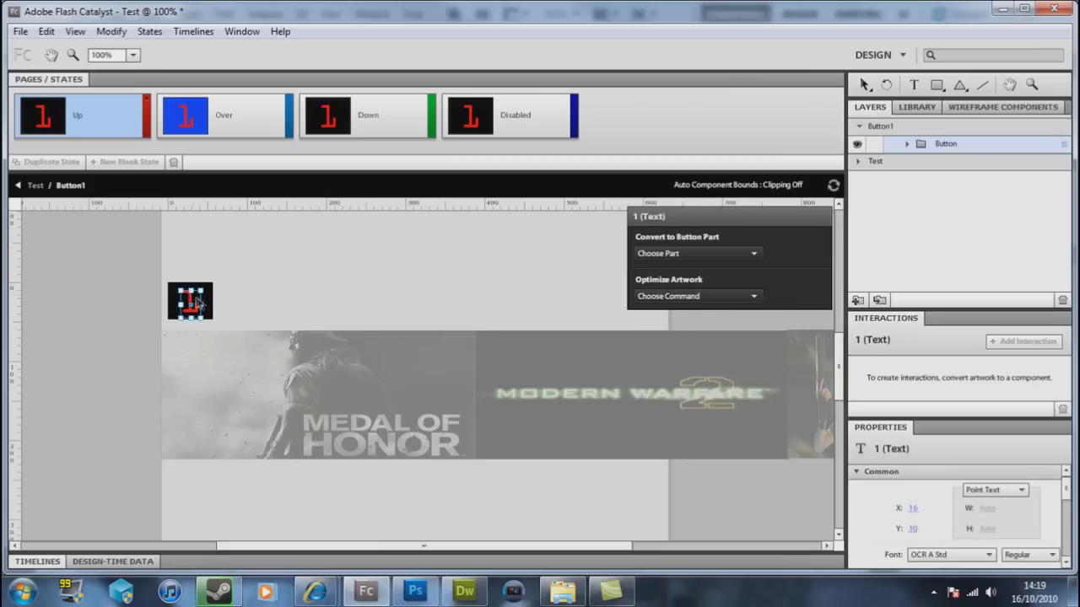
pyautogui.click(733, 251)
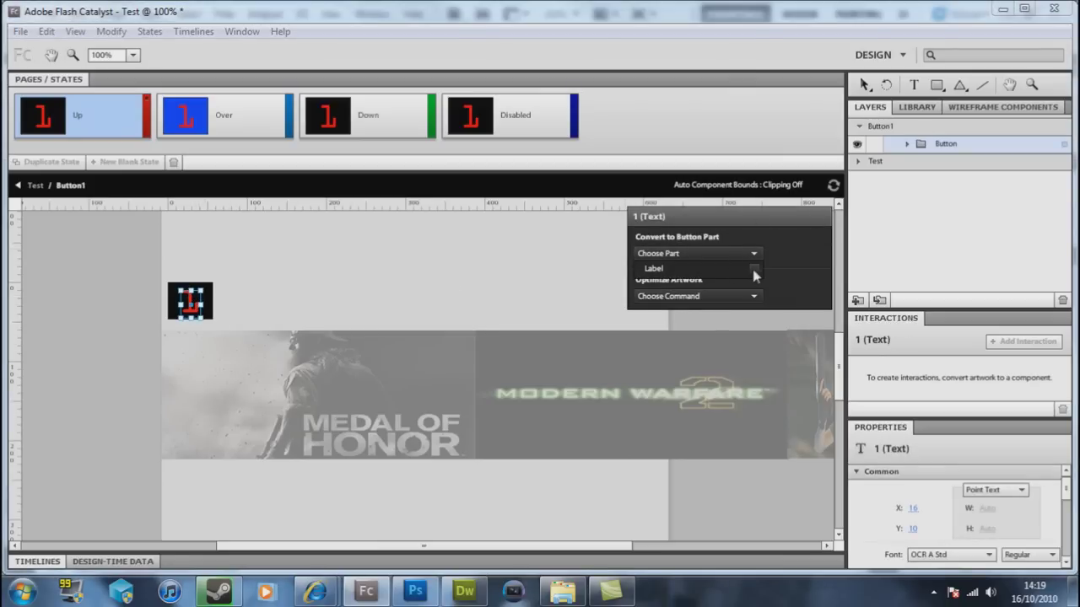
pyautogui.click(754, 269)
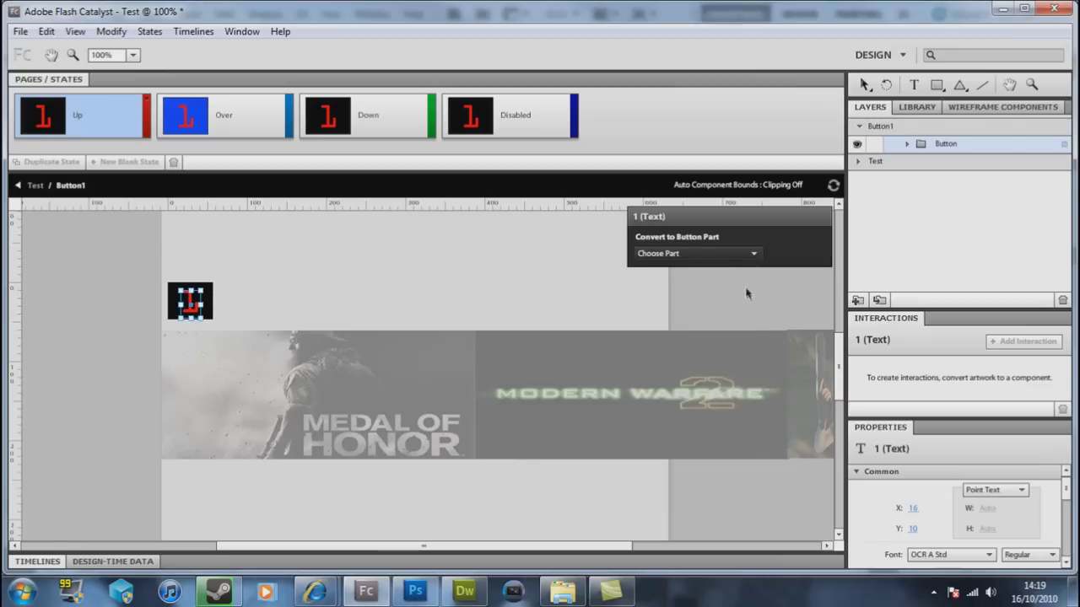
pyautogui.doubleClick(59, 286)
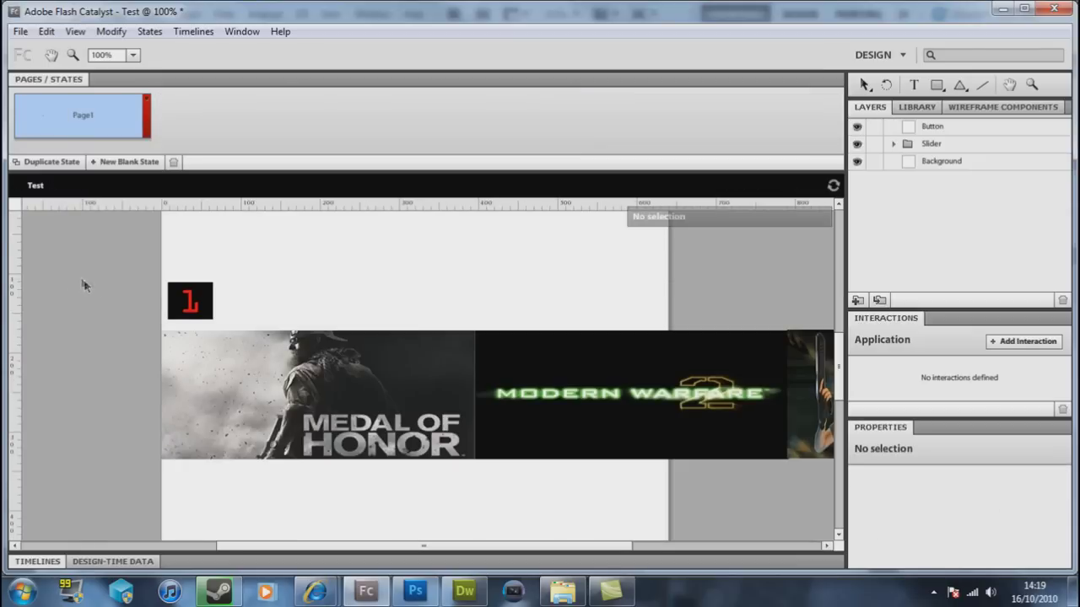
# - Duplicate Page1 into a Page2 state, compare the two, then delete Page2 again
pyautogui.rightClick(116, 120)
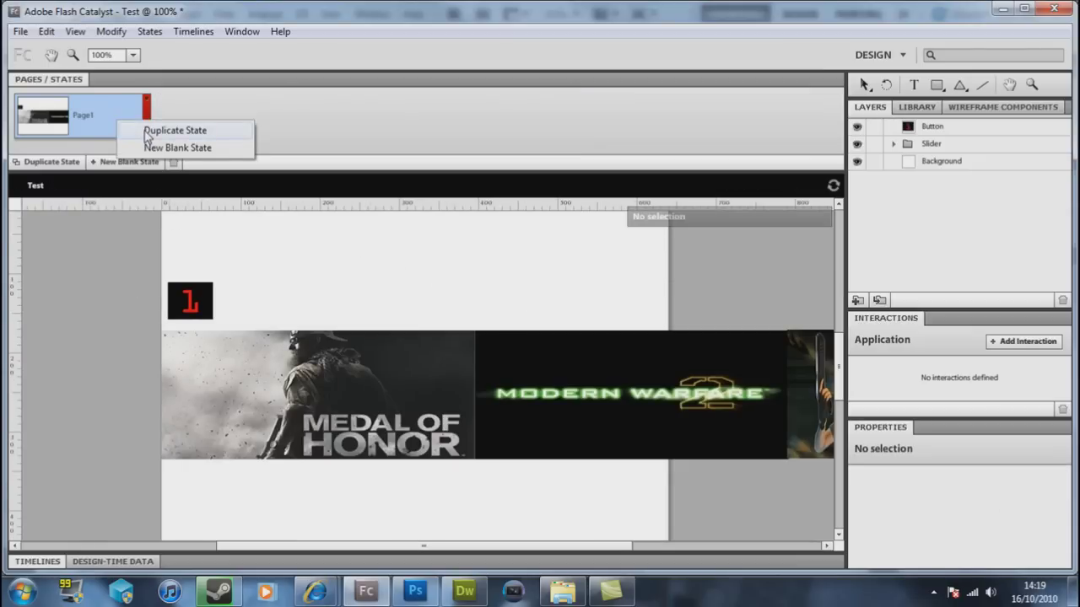
pyautogui.click(147, 132)
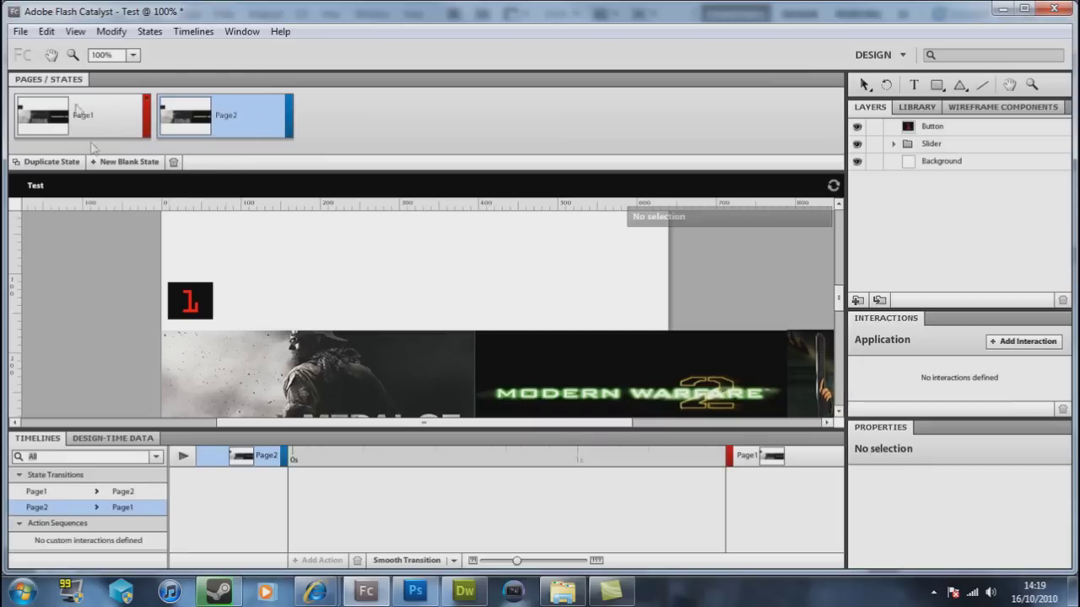
pyautogui.click(33, 439)
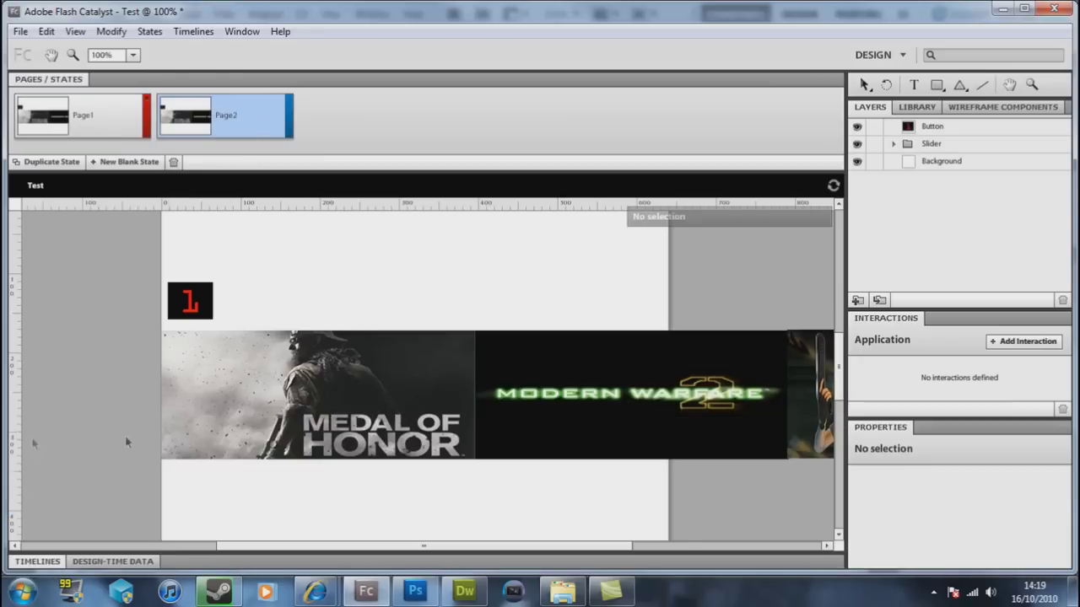
pyautogui.click(126, 104)
pyautogui.click(234, 120)
pyautogui.click(110, 125)
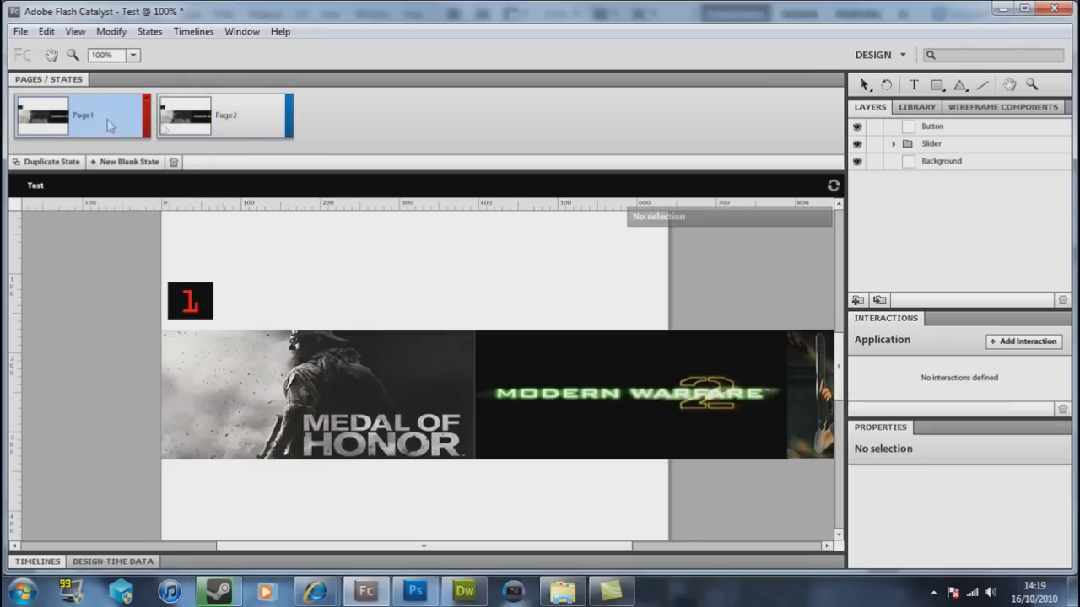
pyautogui.click(256, 123)
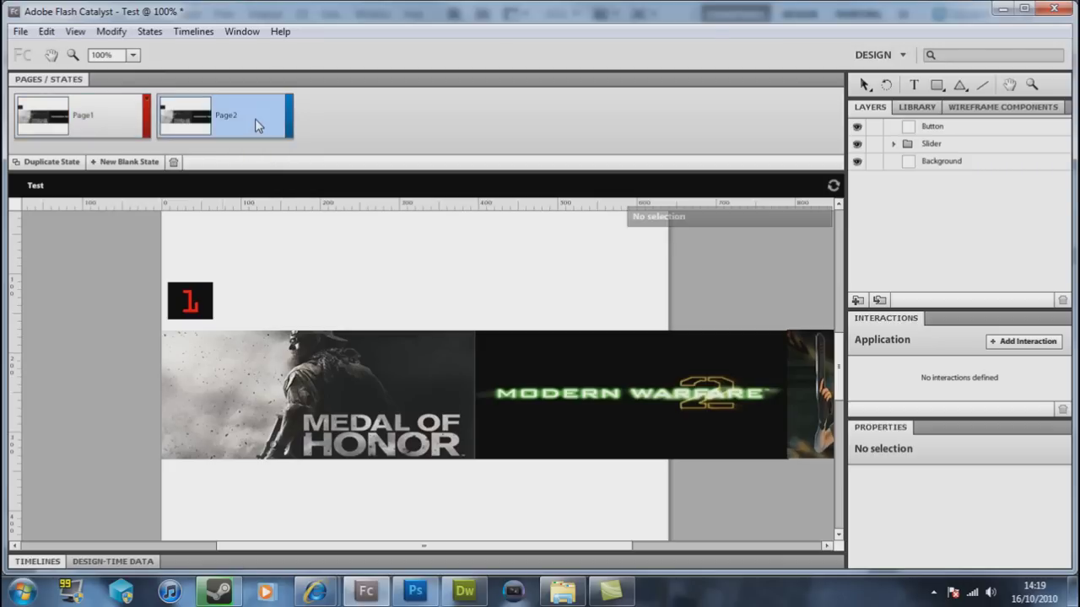
pyautogui.rightClick(250, 121)
pyautogui.click(290, 167)
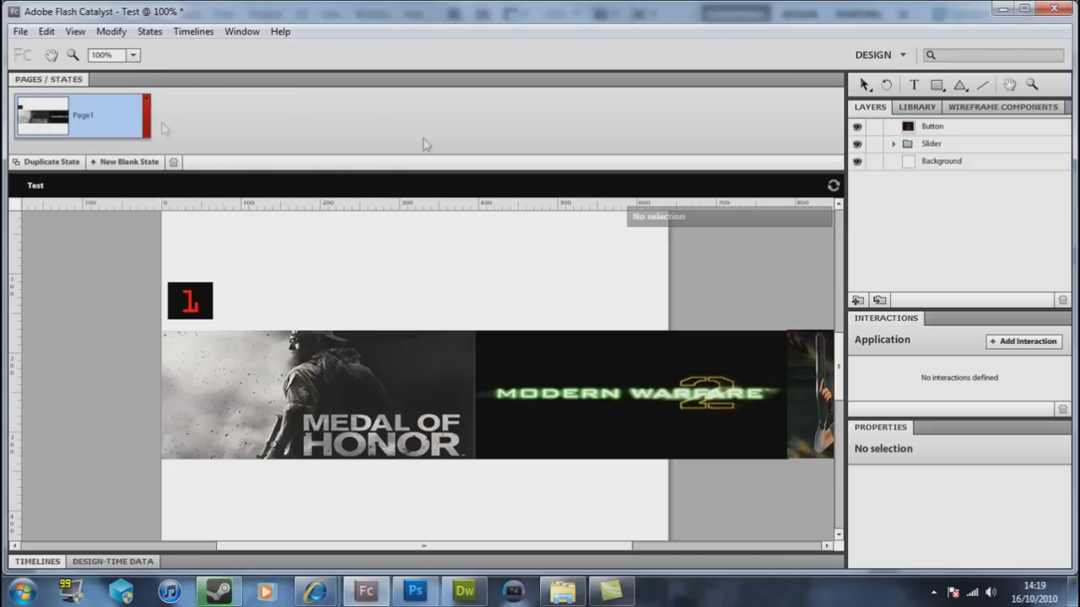
# - Place a second Button1 instance from the Library beside the 1 button
pyautogui.click(916, 107)
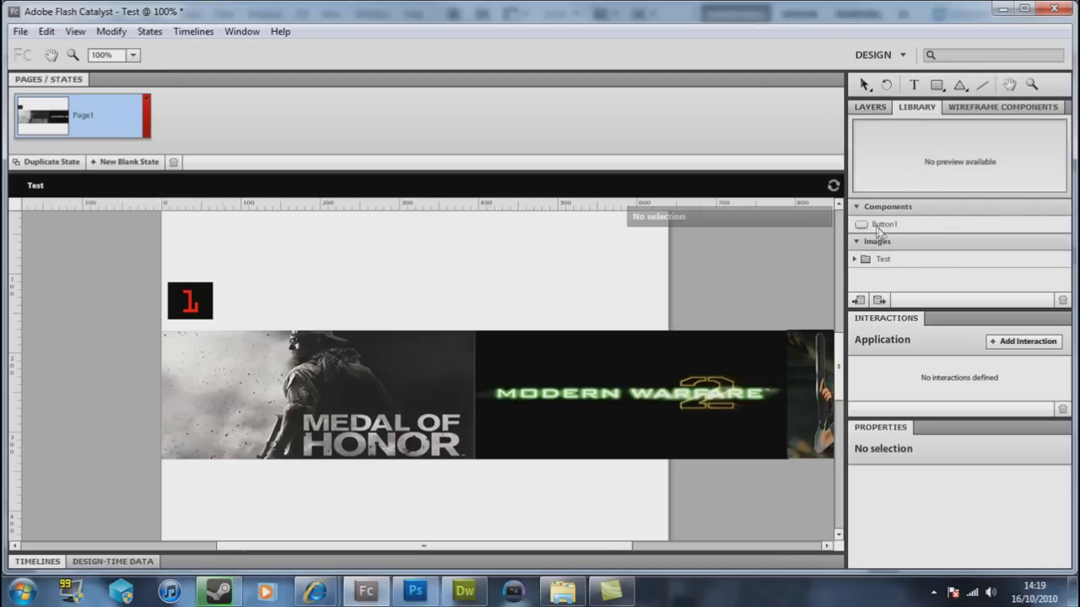
pyautogui.click(878, 225)
pyautogui.click(870, 108)
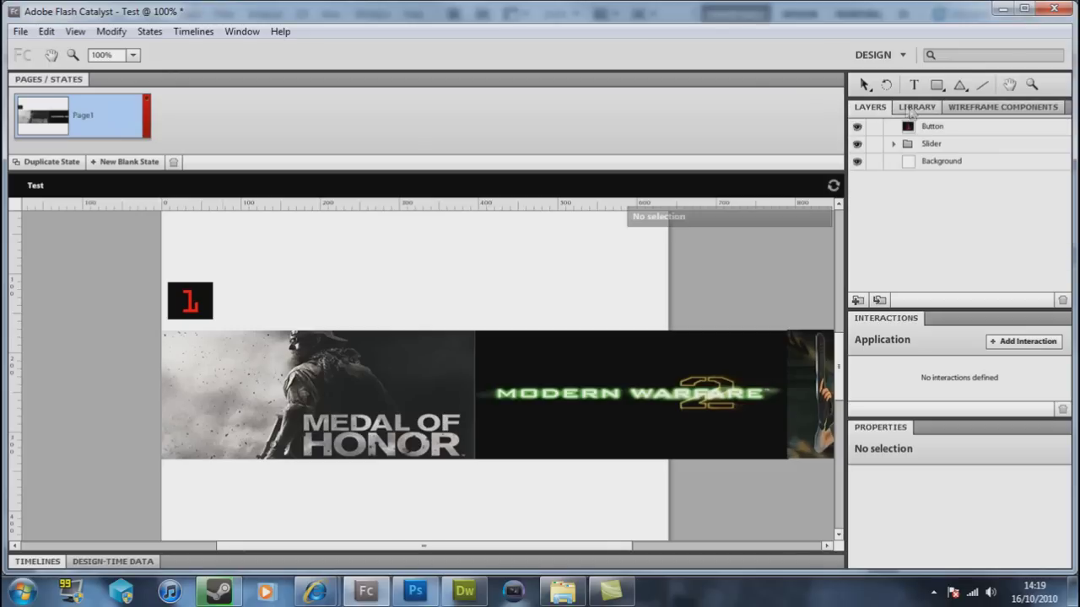
pyautogui.click(916, 107)
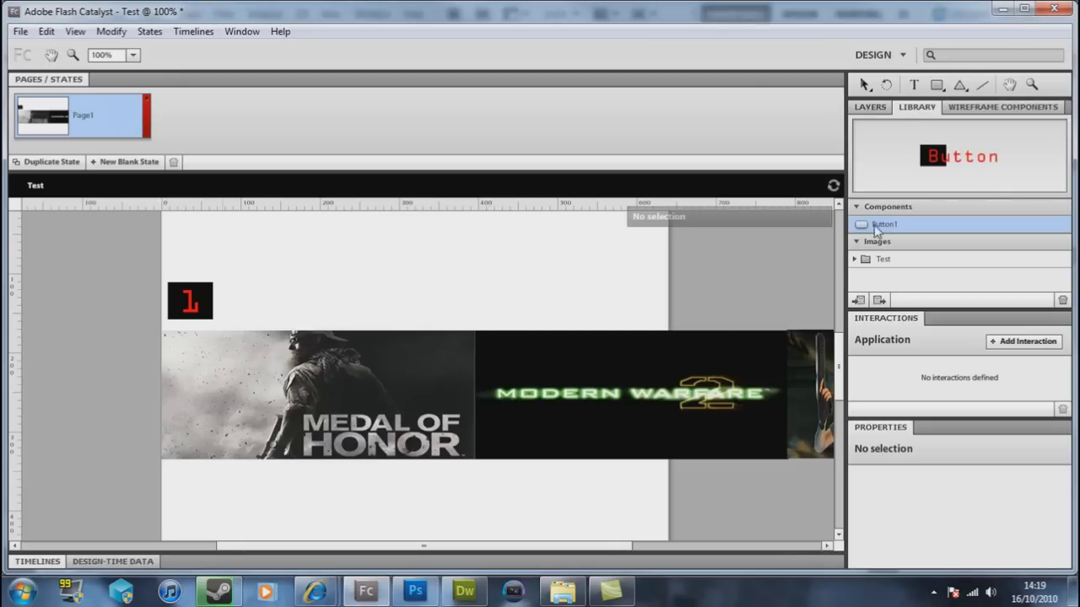
pyautogui.moveTo(877, 225); pyautogui.dragTo(236, 304)
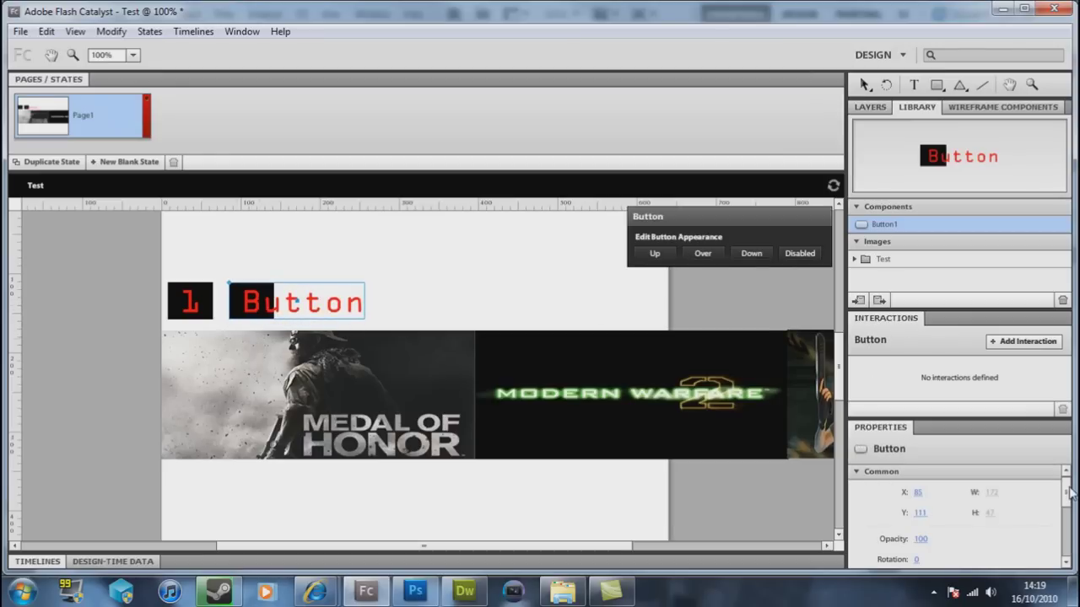
# - Set the new button's Label property to 2 and clear the selection
pyautogui.moveTo(1070, 493); pyautogui.dragTo(1075, 530)
pyautogui.scroll(1, 1073, 523)
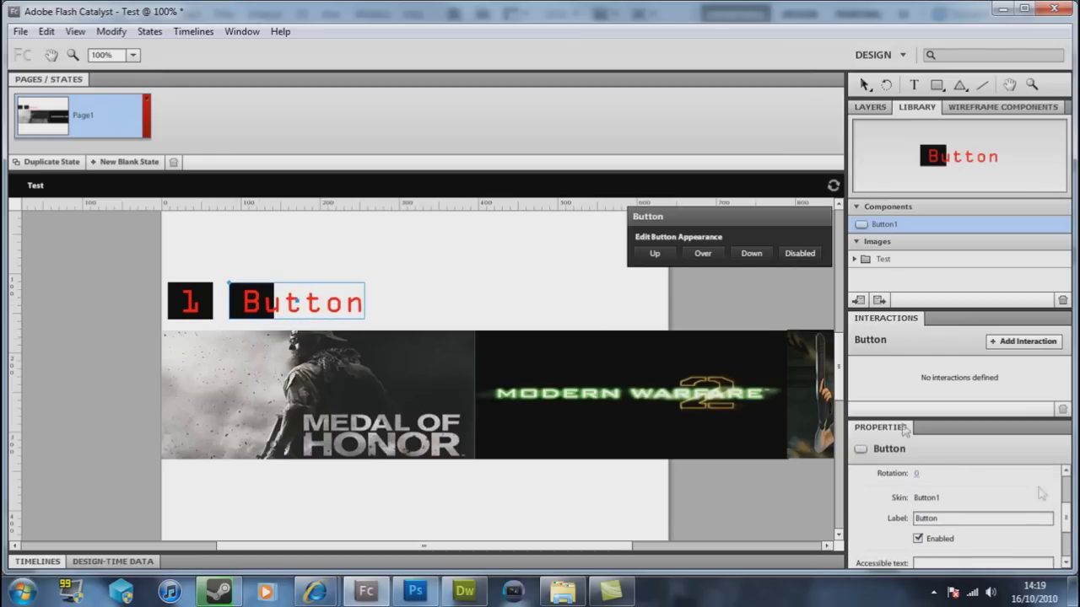
pyautogui.doubleClick(962, 523)
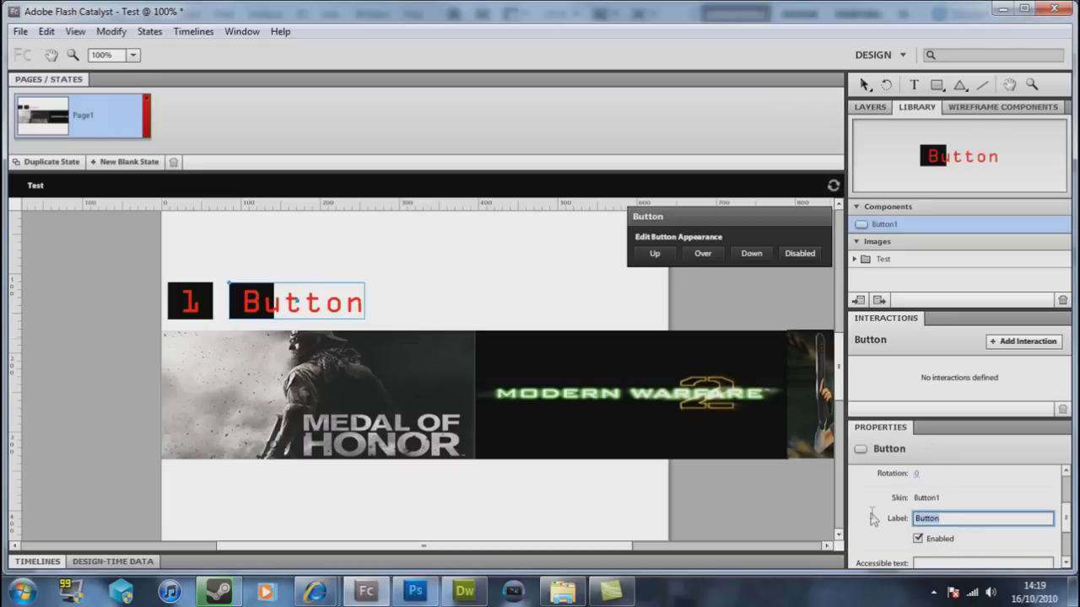
pyautogui.write('2')
pyautogui.press('Return')
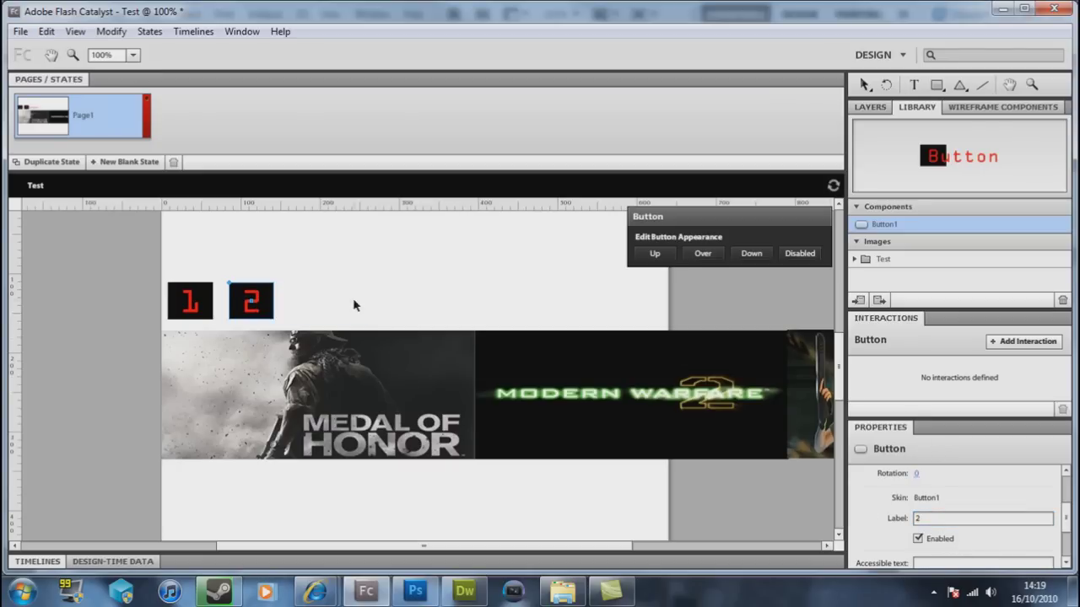
pyautogui.click(355, 306)
pyautogui.click(52, 255)
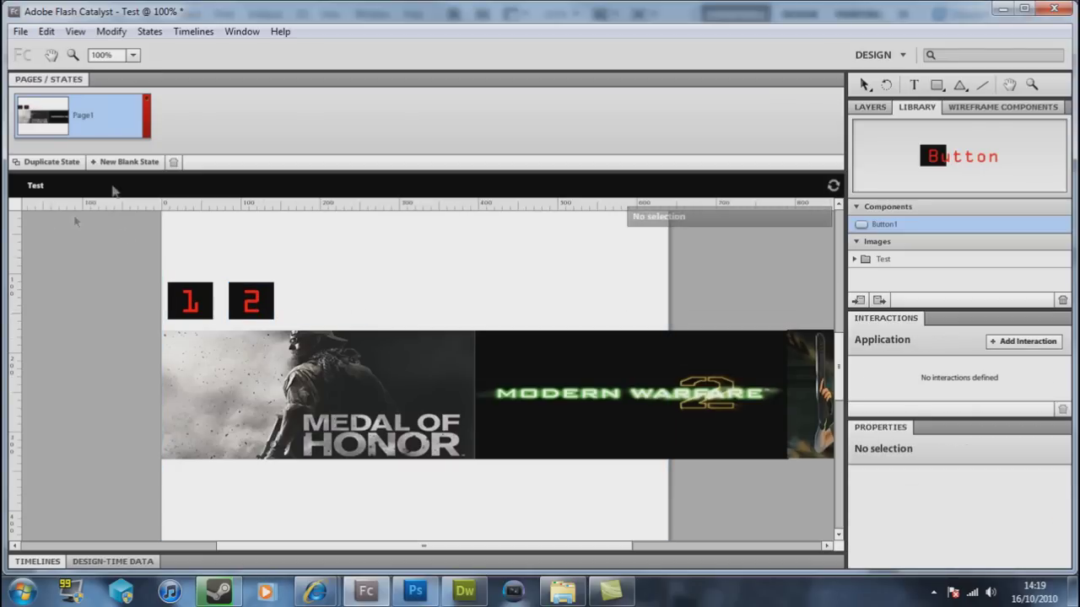
# - Duplicate Page1 into a new Page2 state and switch between the two states
pyautogui.rightClick(130, 126)
pyautogui.click(165, 131)
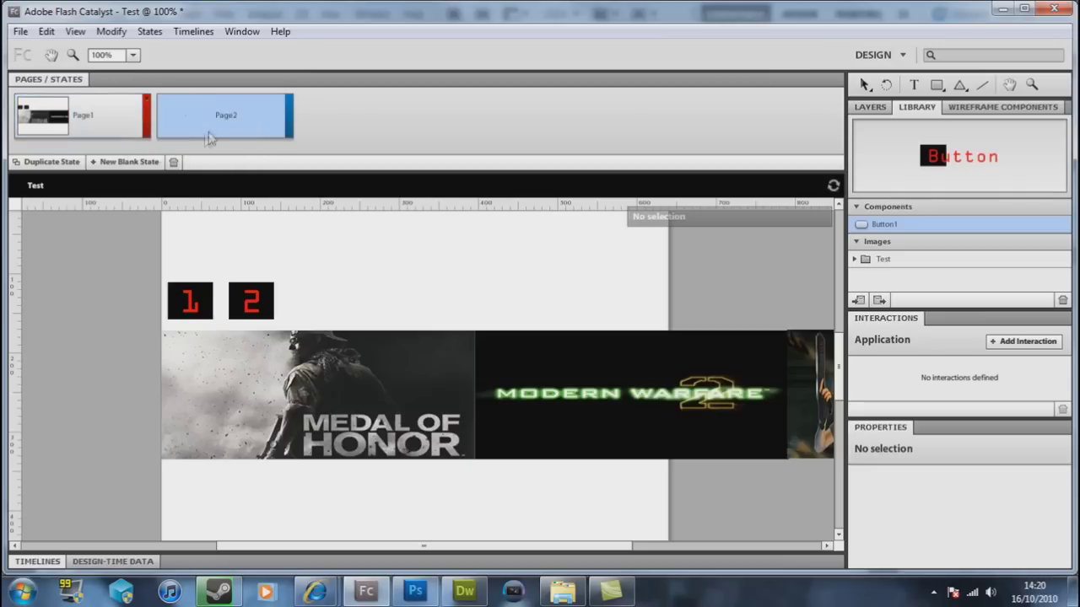
pyautogui.click(115, 135)
pyautogui.click(208, 123)
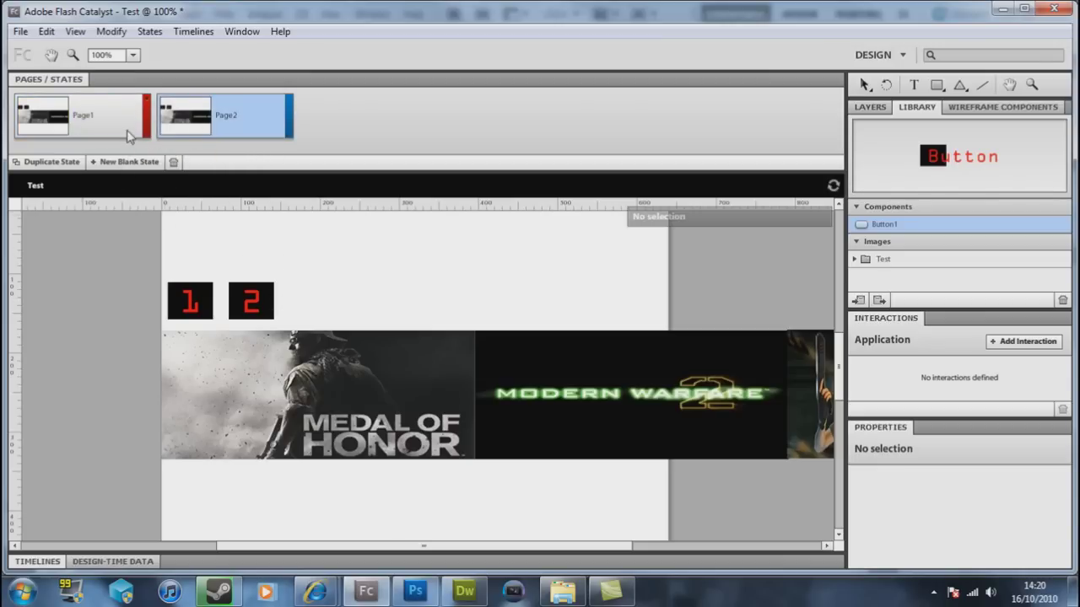
pyautogui.click(129, 137)
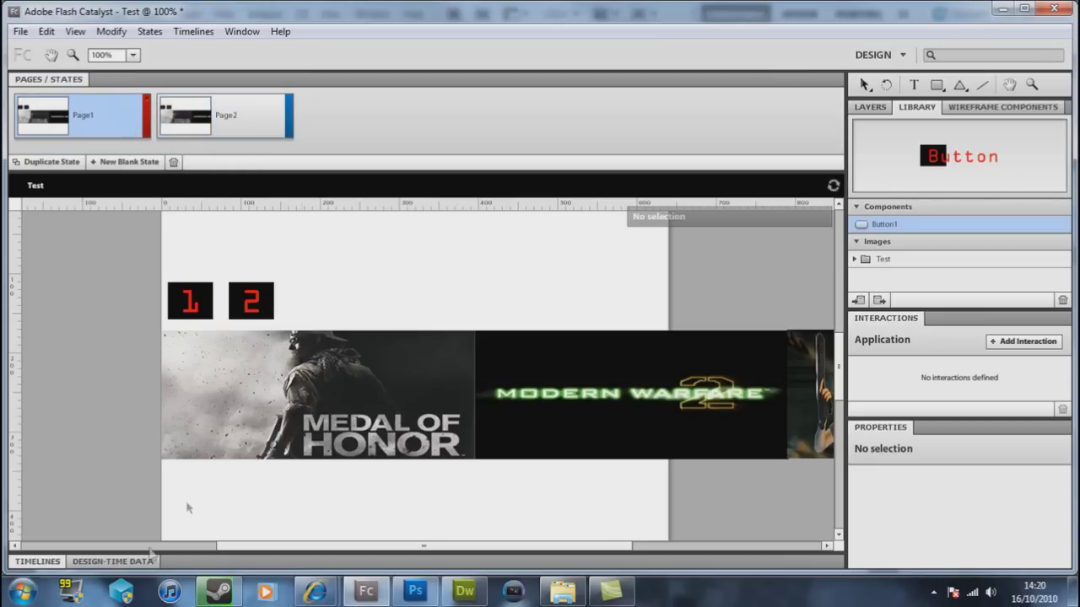
pyautogui.moveTo(307, 548); pyautogui.dragTo(327, 500)
# - Give button 1 an On Click, Play Transition to State interaction targeting Page2
pyautogui.click(210, 125)
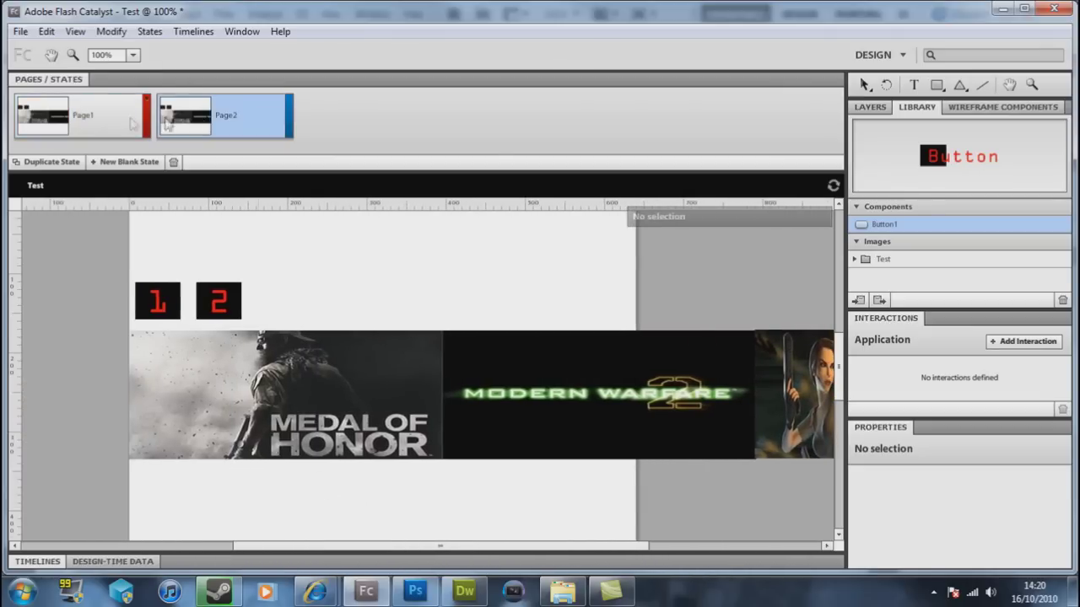
pyautogui.click(90, 123)
pyautogui.click(152, 317)
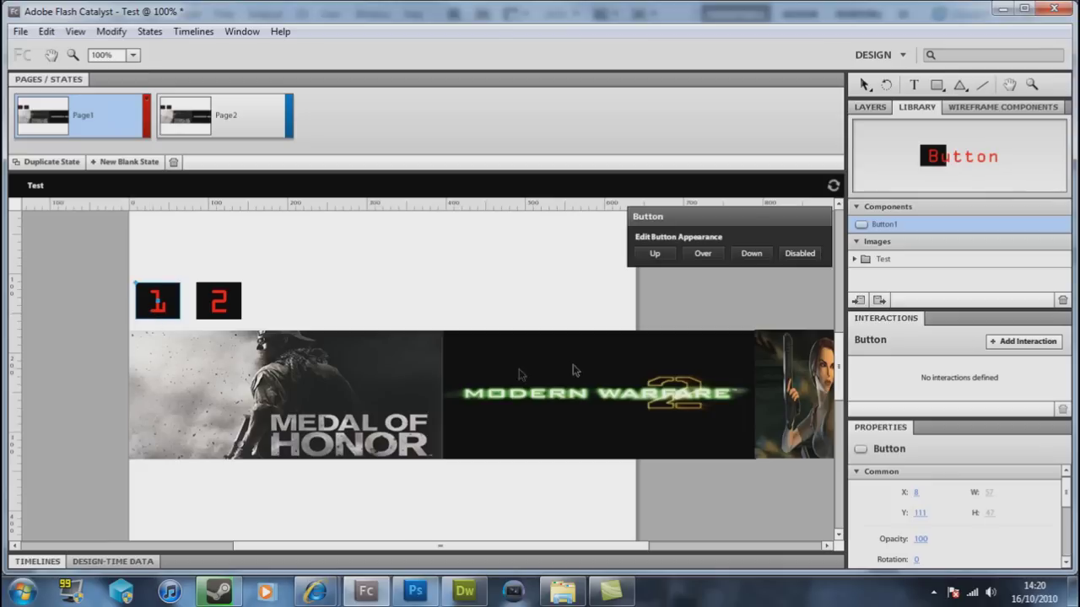
pyautogui.click(1040, 352)
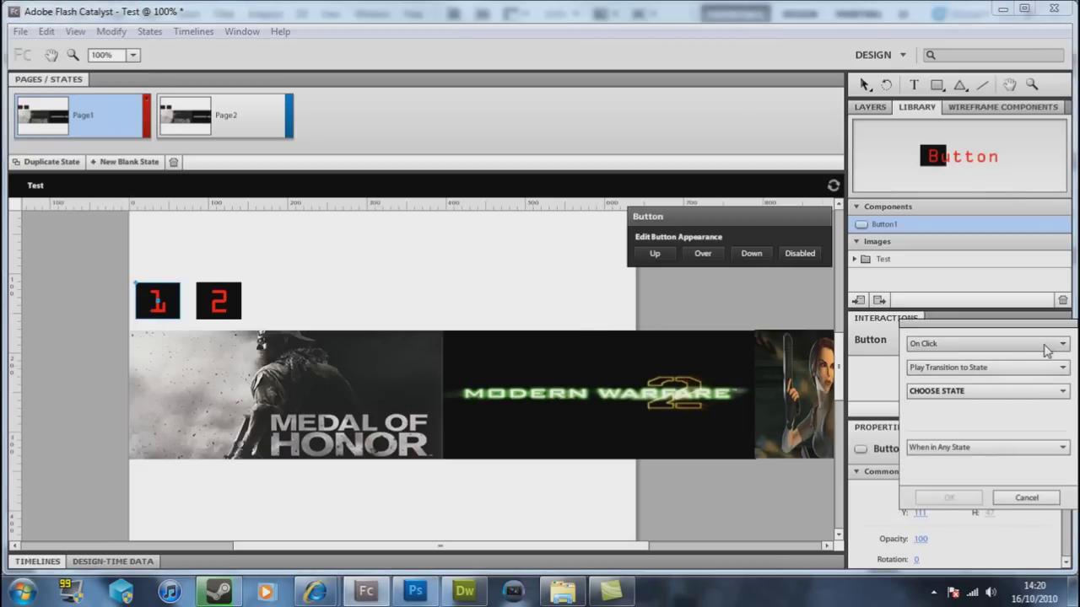
pyautogui.click(966, 346)
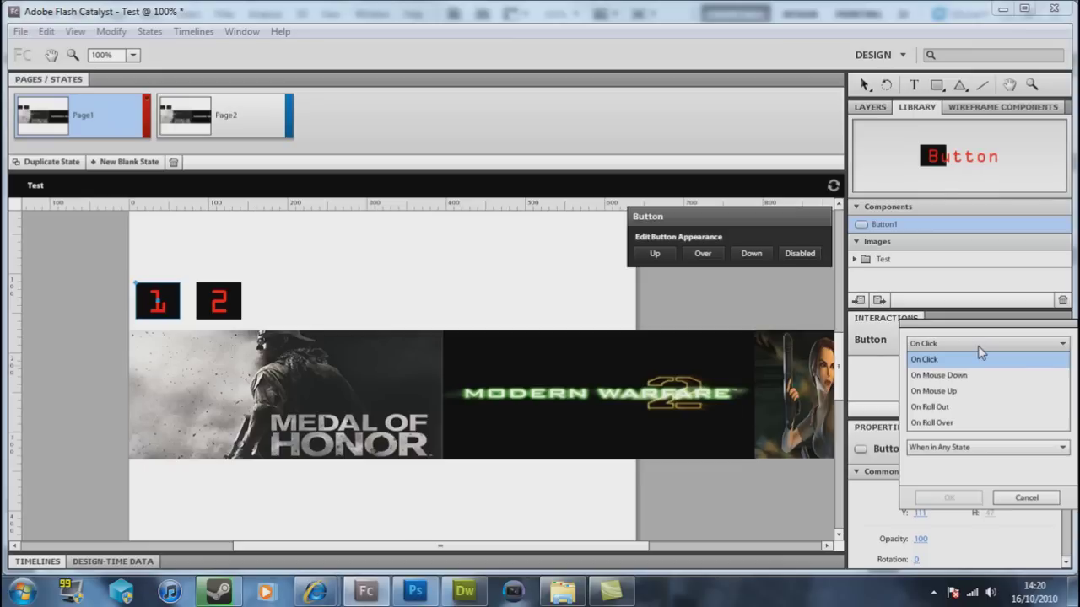
pyautogui.click(979, 350)
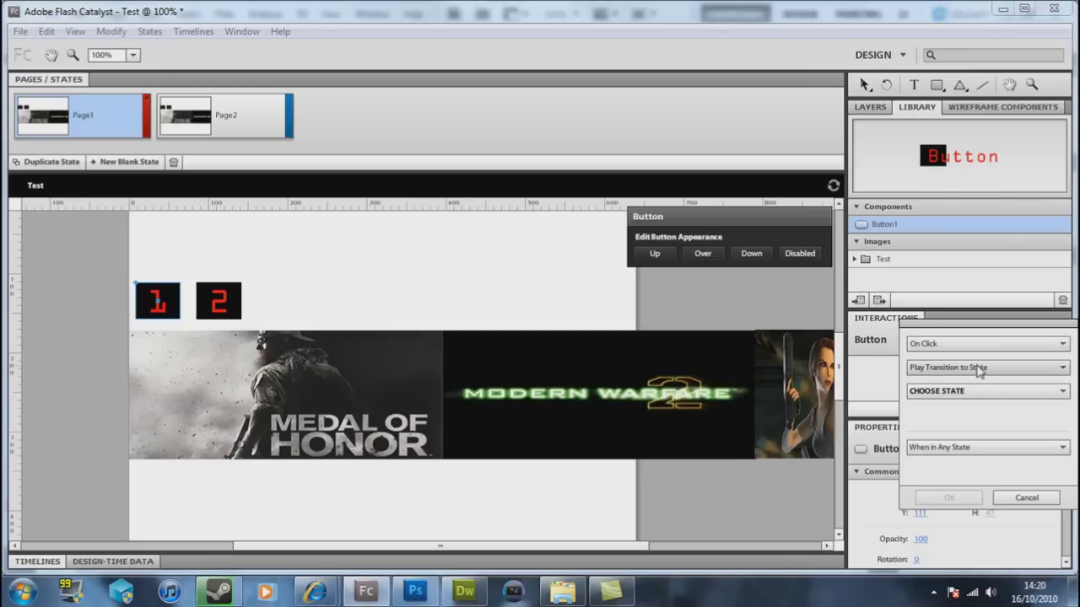
pyautogui.click(982, 368)
pyautogui.click(983, 383)
pyautogui.click(984, 391)
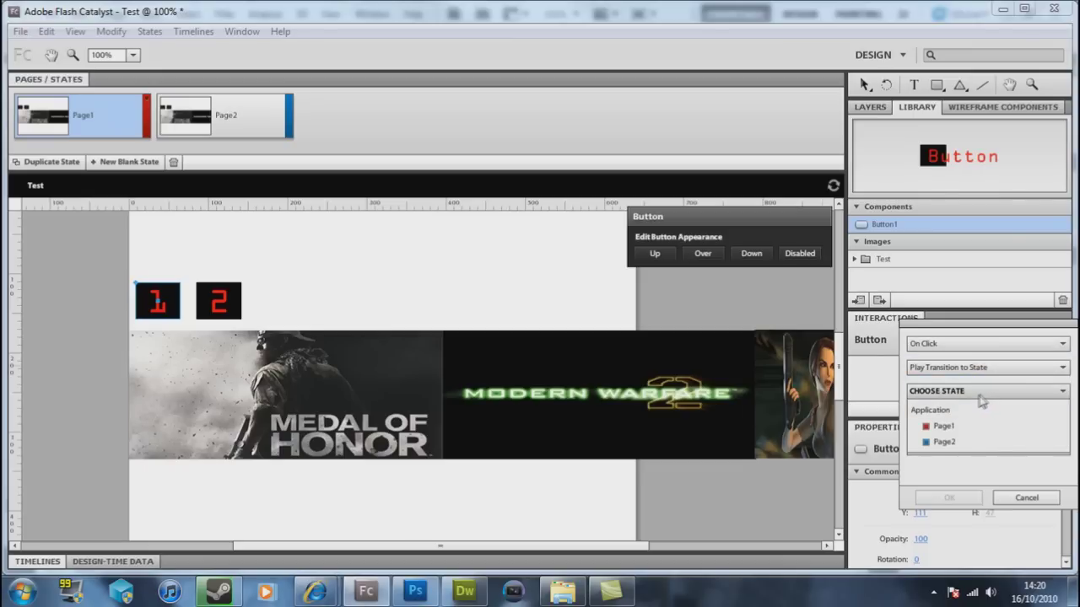
pyautogui.click(944, 442)
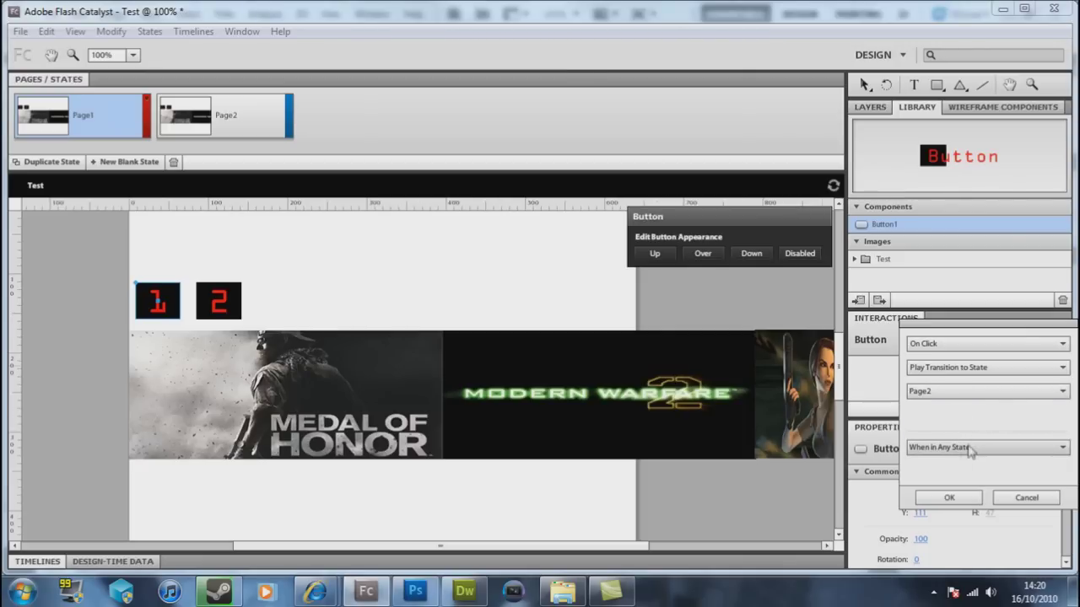
pyautogui.click(944, 498)
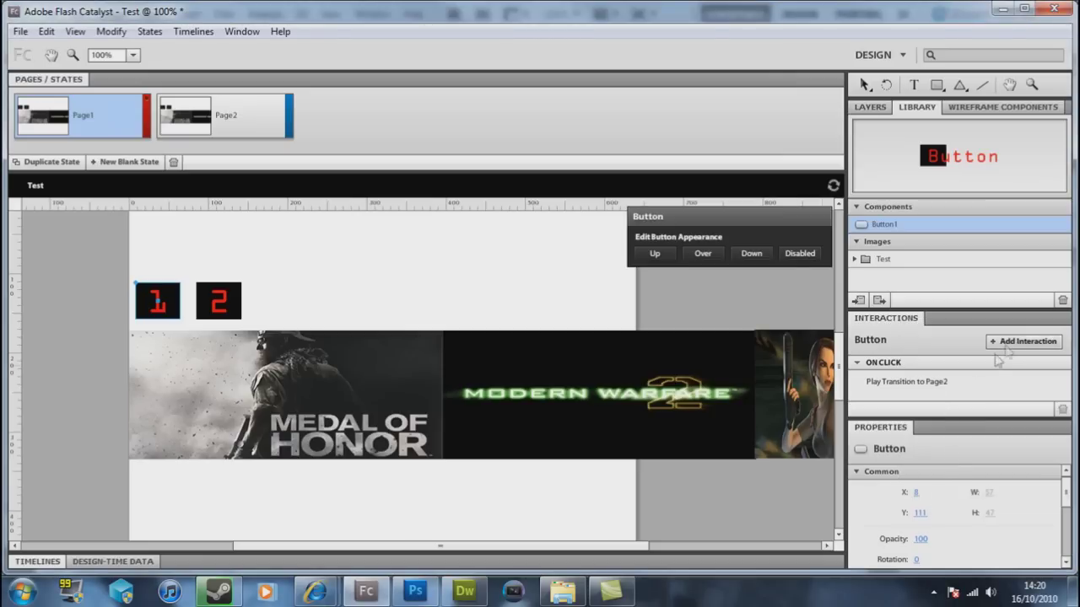
# - Change button 1's interaction target state from Page2 to Page1
pyautogui.doubleClick(931, 383)
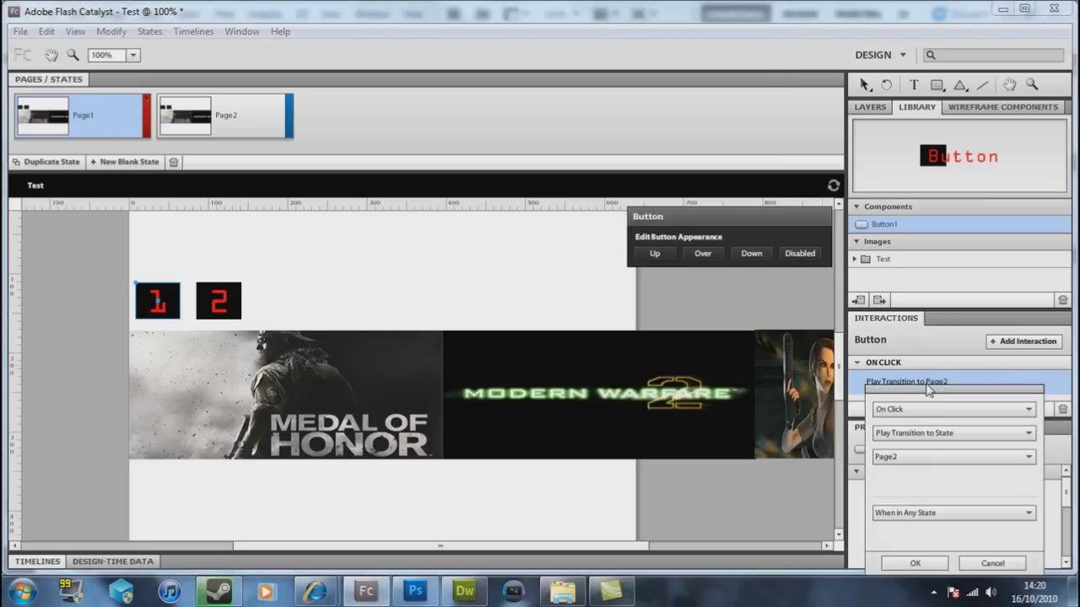
pyautogui.click(912, 457)
pyautogui.click(911, 491)
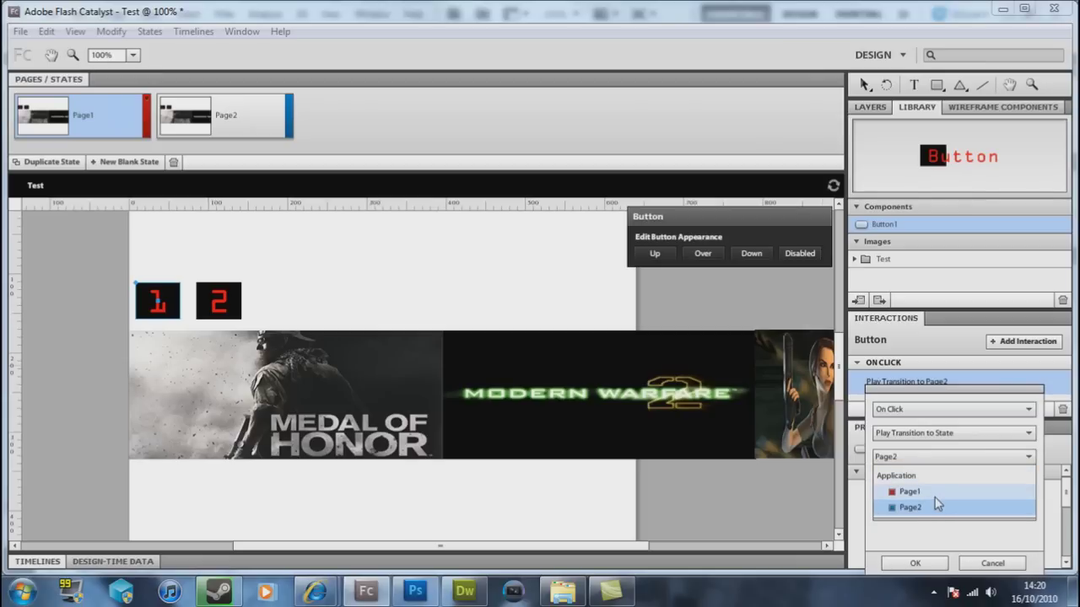
pyautogui.click(914, 563)
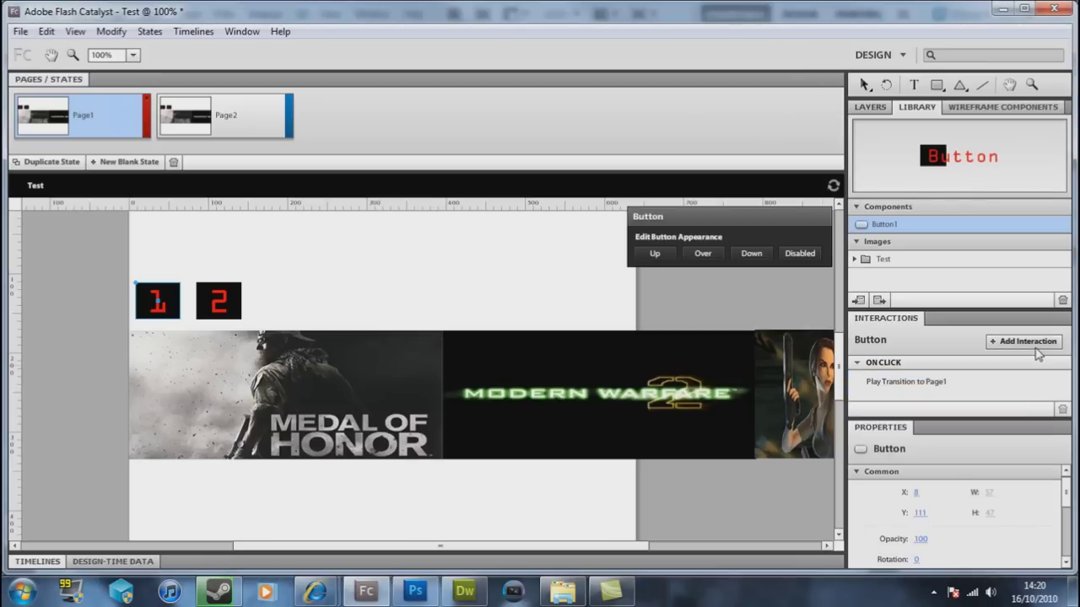
pyautogui.click(230, 302)
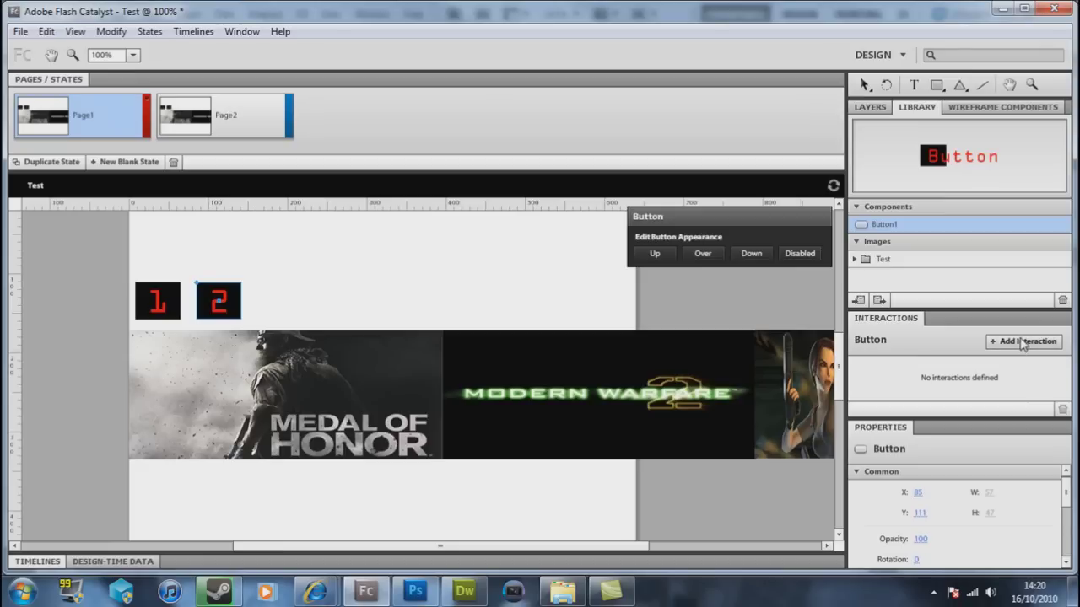
# - Give button 2 an On Click interaction that transitions to Page2
pyautogui.click(1019, 342)
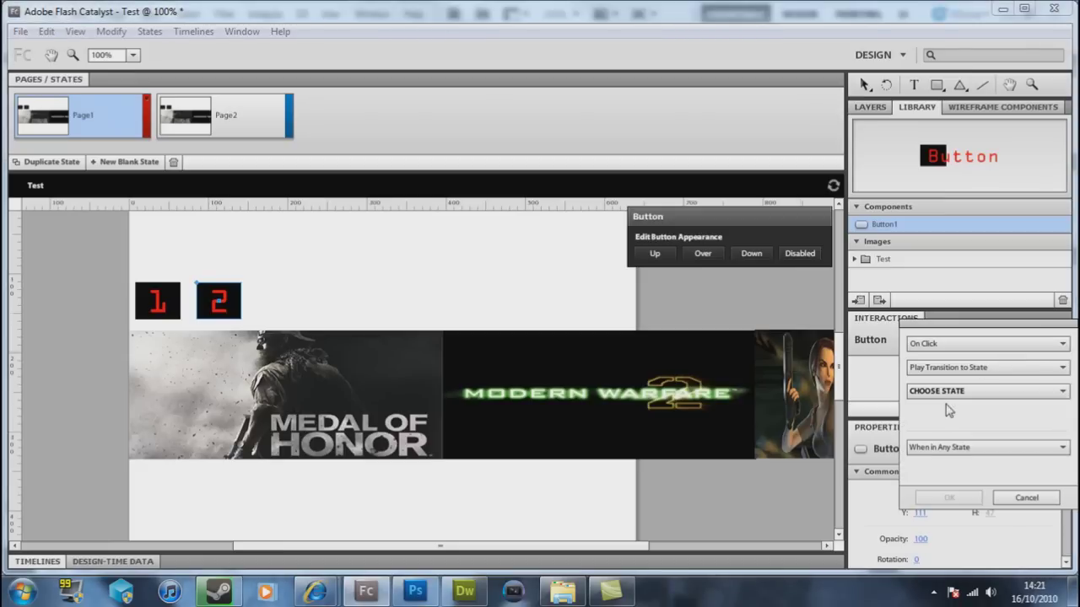
pyautogui.click(963, 399)
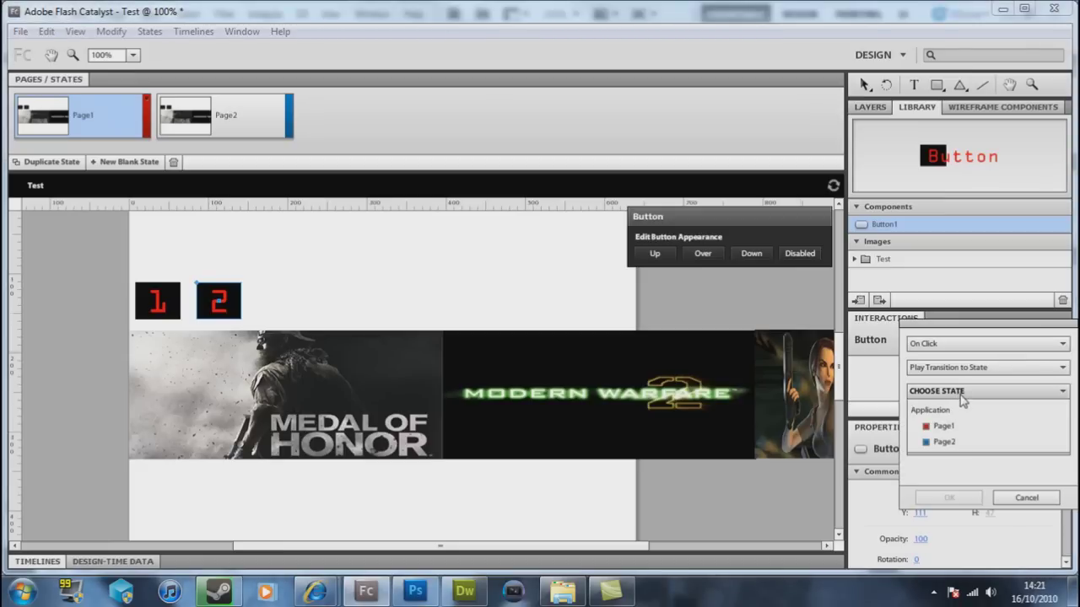
pyautogui.click(943, 441)
pyautogui.click(948, 498)
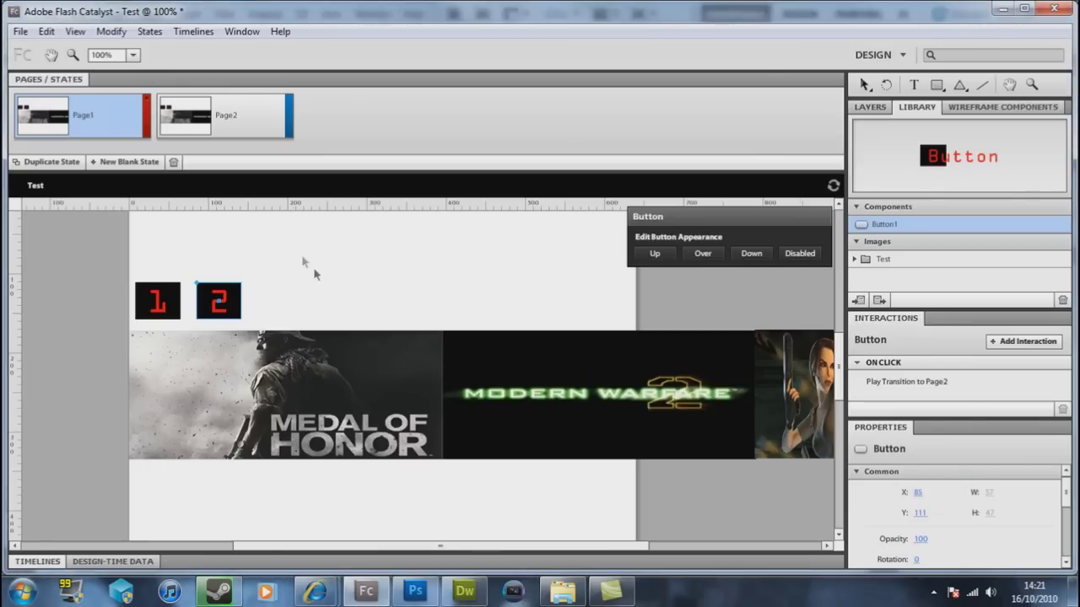
# - View Page2, check button 1's interaction, and return to Page1
pyautogui.click(212, 117)
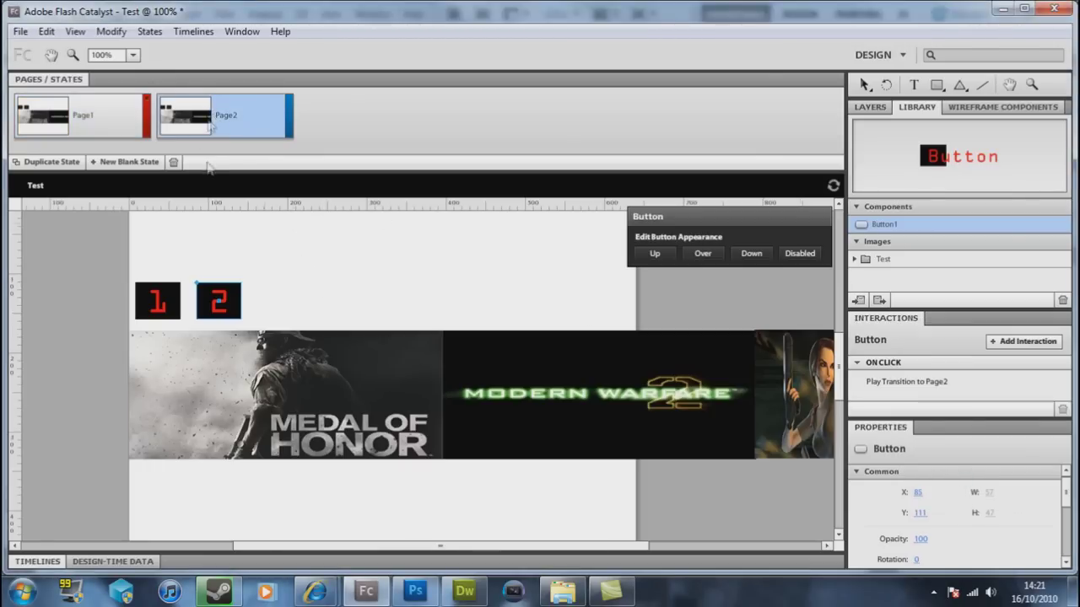
pyautogui.click(184, 315)
pyautogui.click(165, 312)
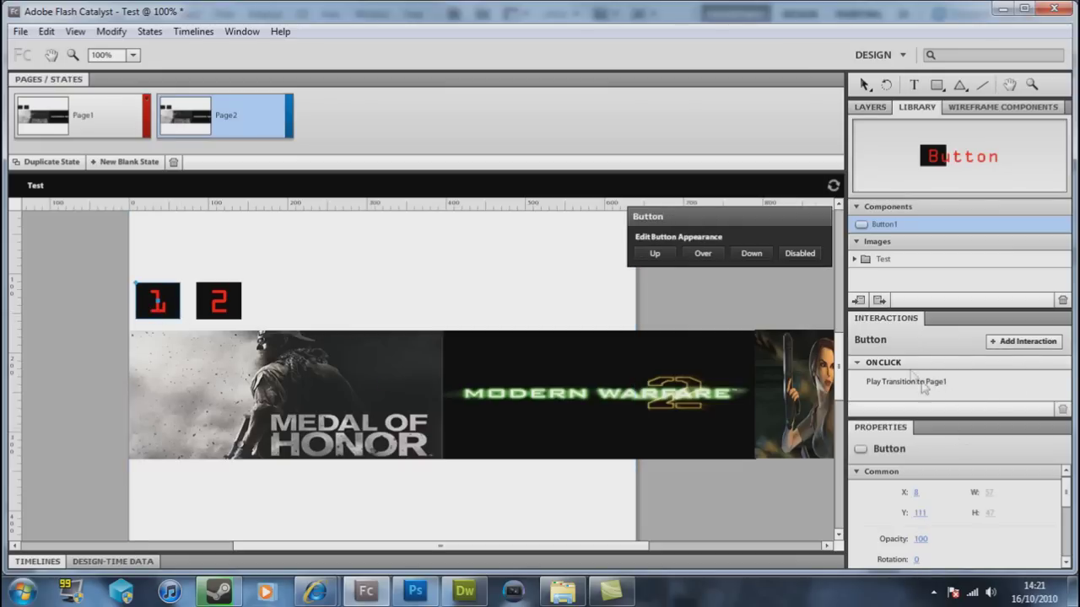
pyautogui.click(92, 116)
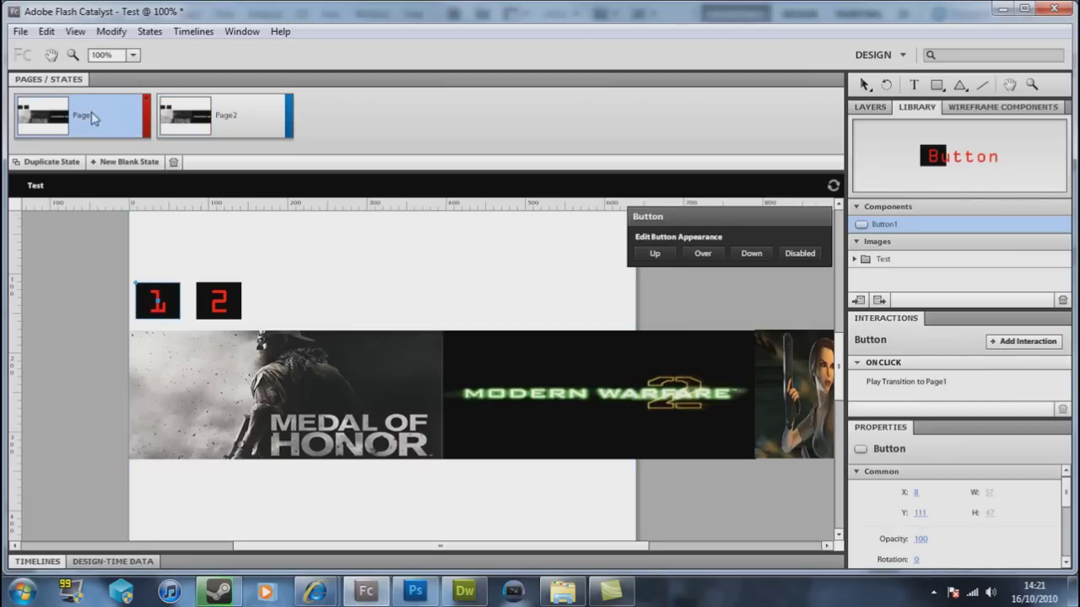
# - Run the project with Ctrl+Enter, preview buttons 1 and 2 in Firefox, then close it
pyautogui.hotkey('ctrl', 'Return')
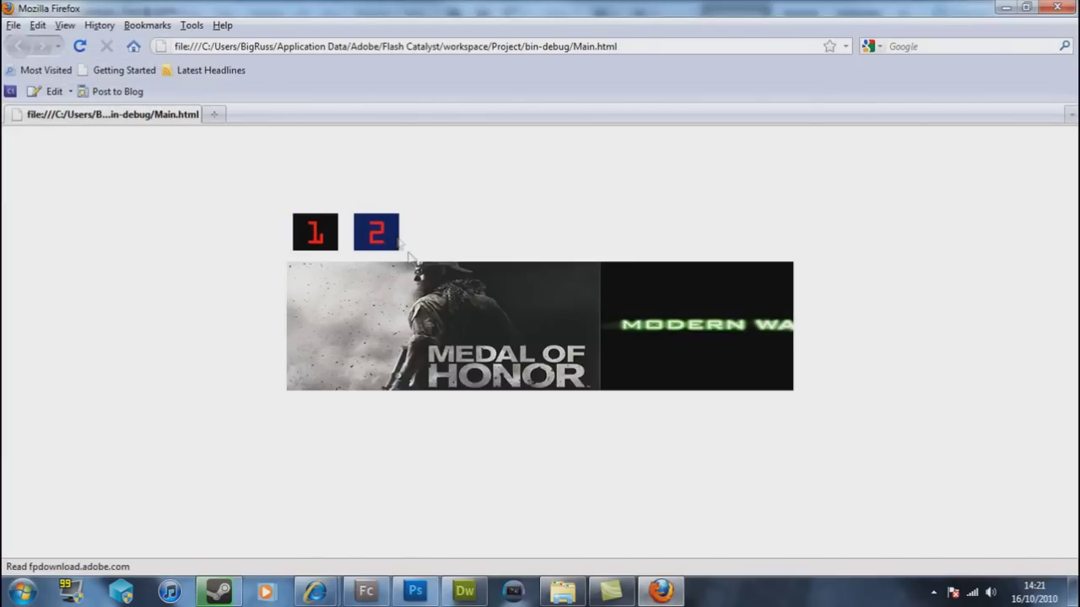
pyautogui.click(1055, 11)
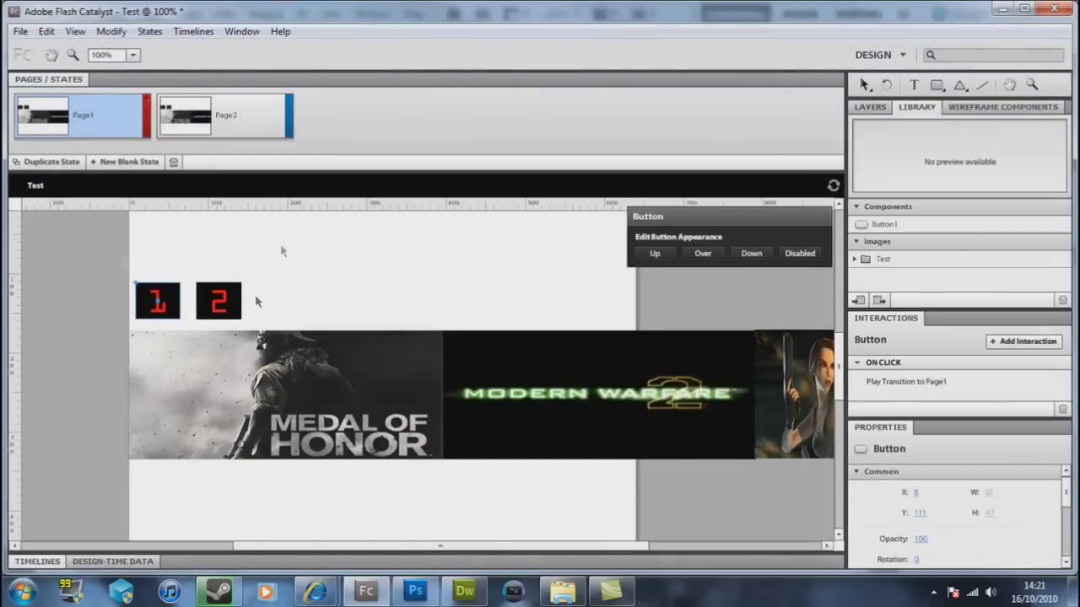
# - On Page2, slide the Medal of Honor, Modern Warfare and Tomb Raider banners left together
pyautogui.click(235, 131)
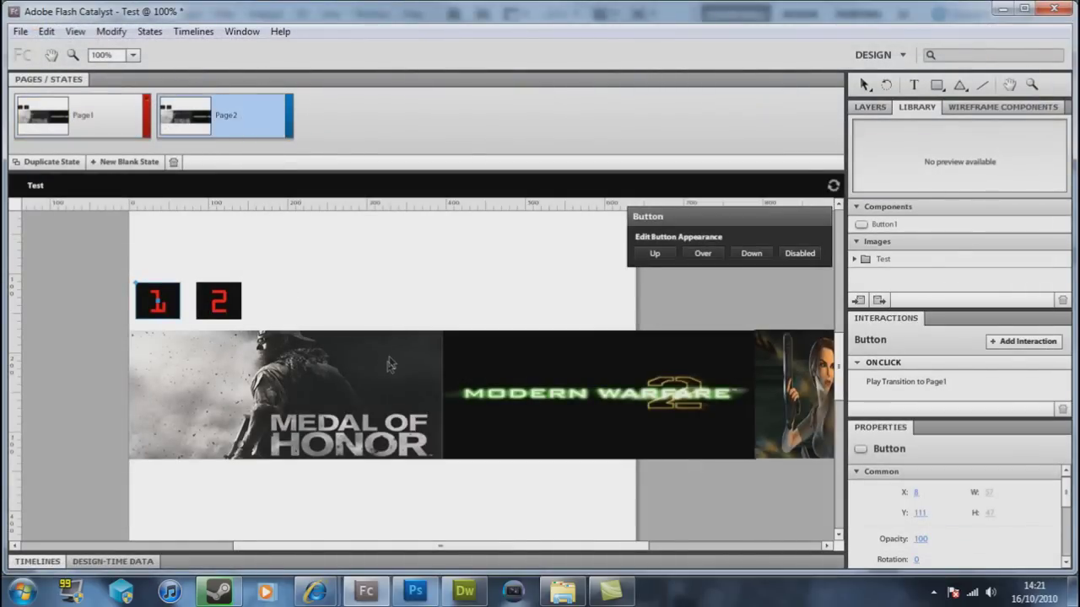
pyautogui.click(376, 382)
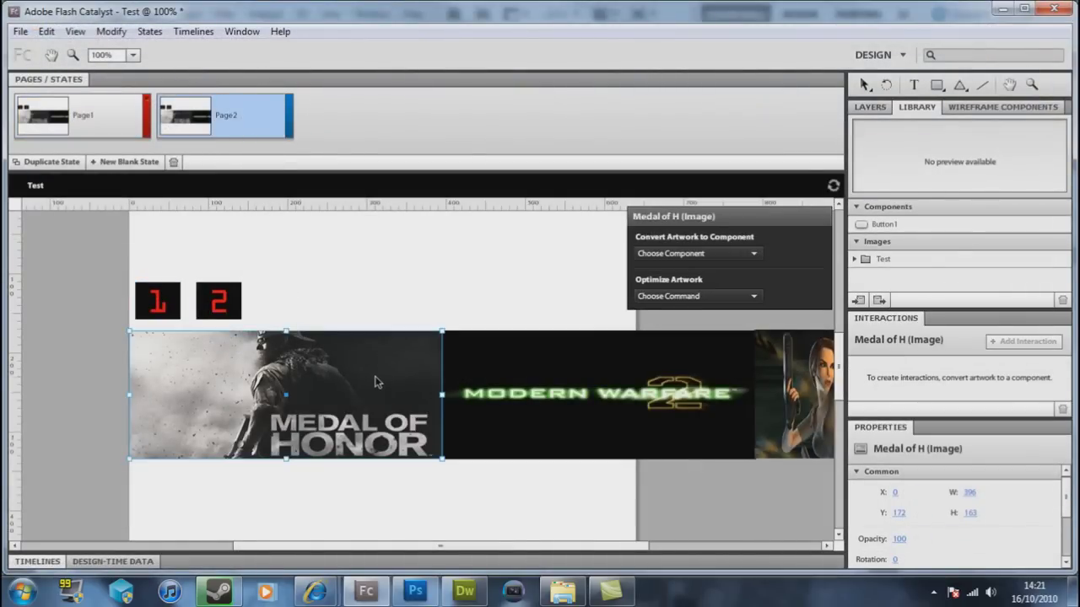
pyautogui.keyDown('shift'); pyautogui.click(532, 399); pyautogui.keyUp('shift')
pyautogui.keyDown('shift'); pyautogui.click(811, 443); pyautogui.keyUp('shift')
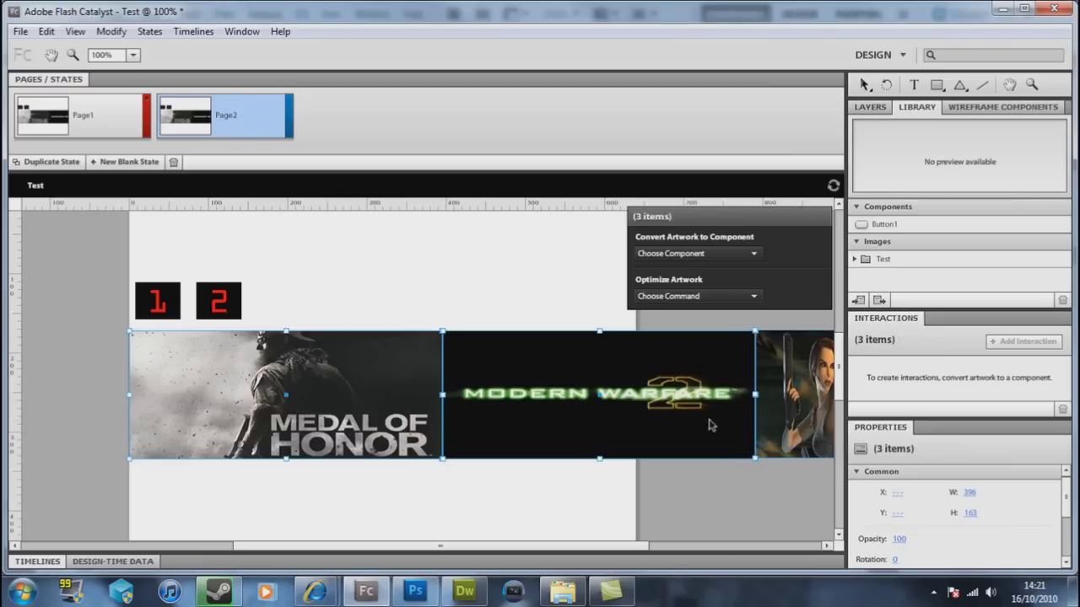
pyautogui.moveTo(533, 418); pyautogui.dragTo(223, 440)
pyautogui.click(297, 502)
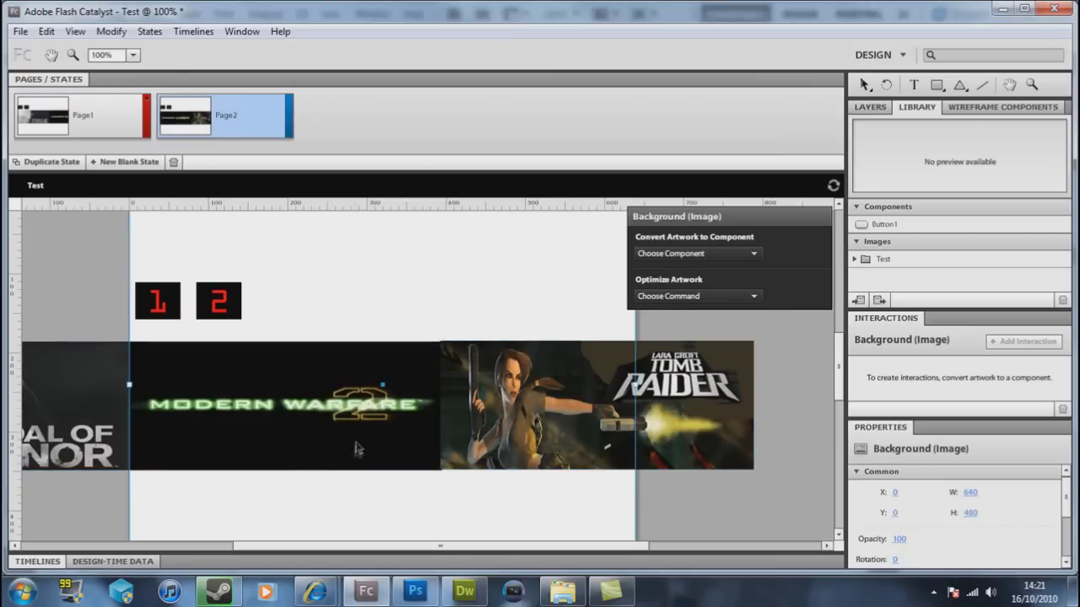
pyautogui.click(776, 486)
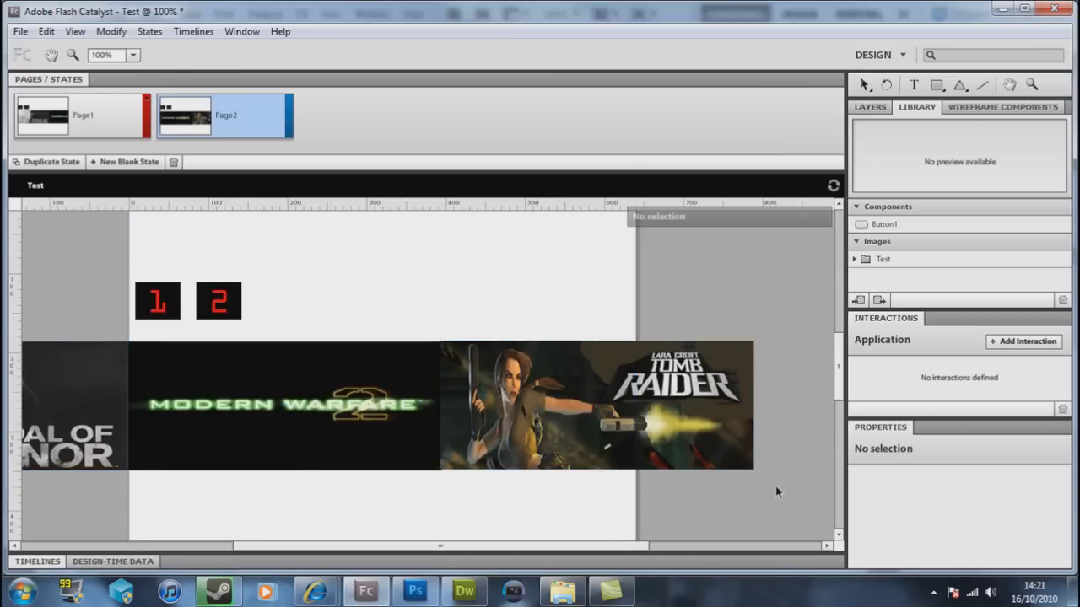
# - Compare the Page1 and Page2 layouts, then run the project from Page1 with Ctrl+Enter
pyautogui.click(126, 126)
pyautogui.click(213, 128)
pyautogui.click(126, 120)
pyautogui.click(238, 123)
pyautogui.click(131, 120)
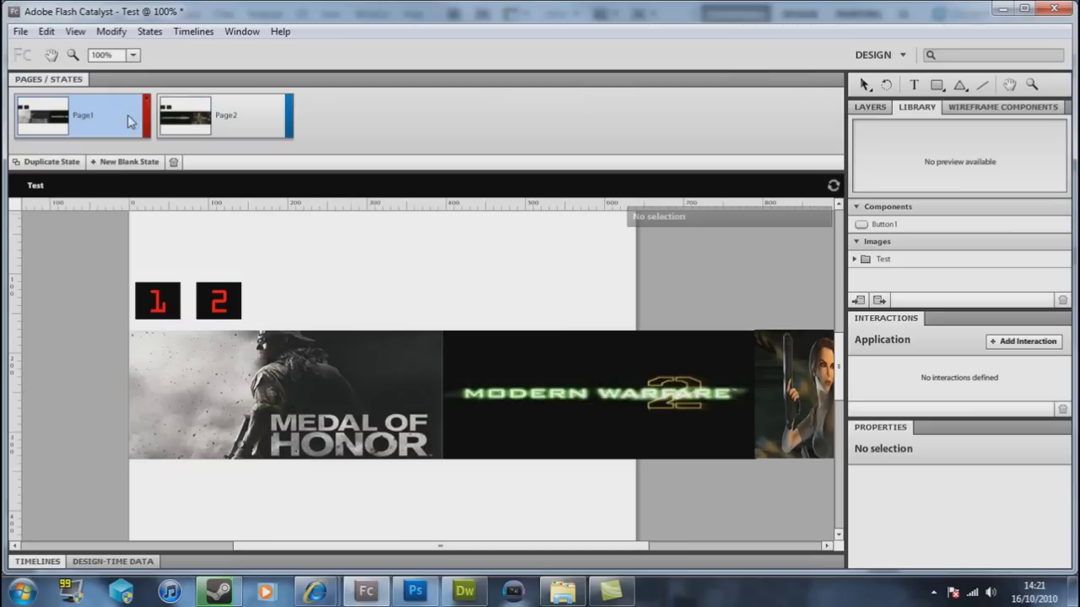
pyautogui.hotkey('ctrl', 'Return')
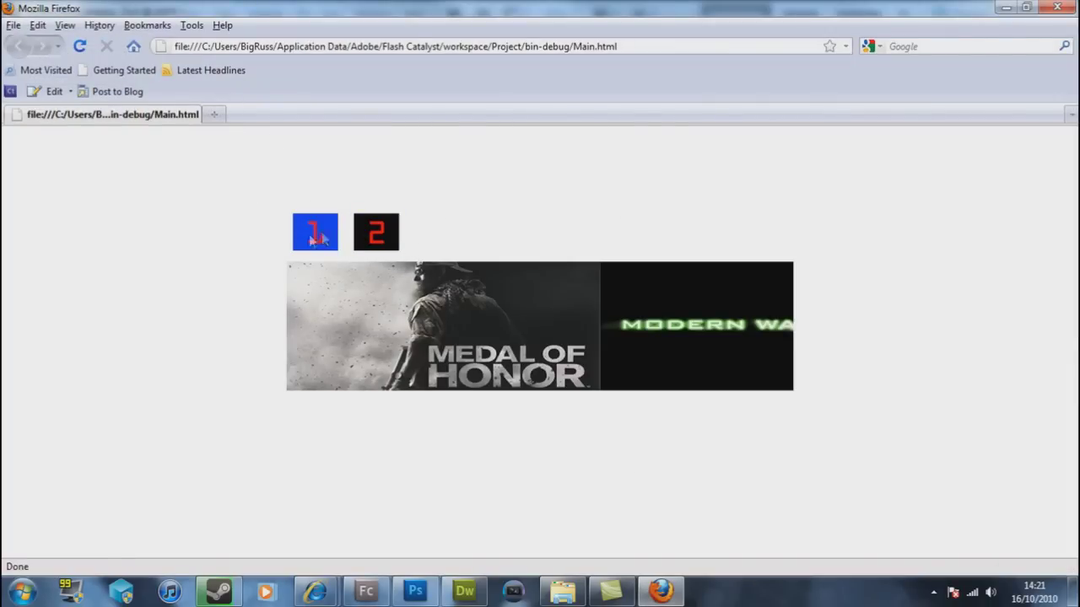
# - Alternate buttons 1 and 2 to slide the banner between Medal of Honor and Modern Warfare, then close Firefox
pyautogui.click(386, 229)
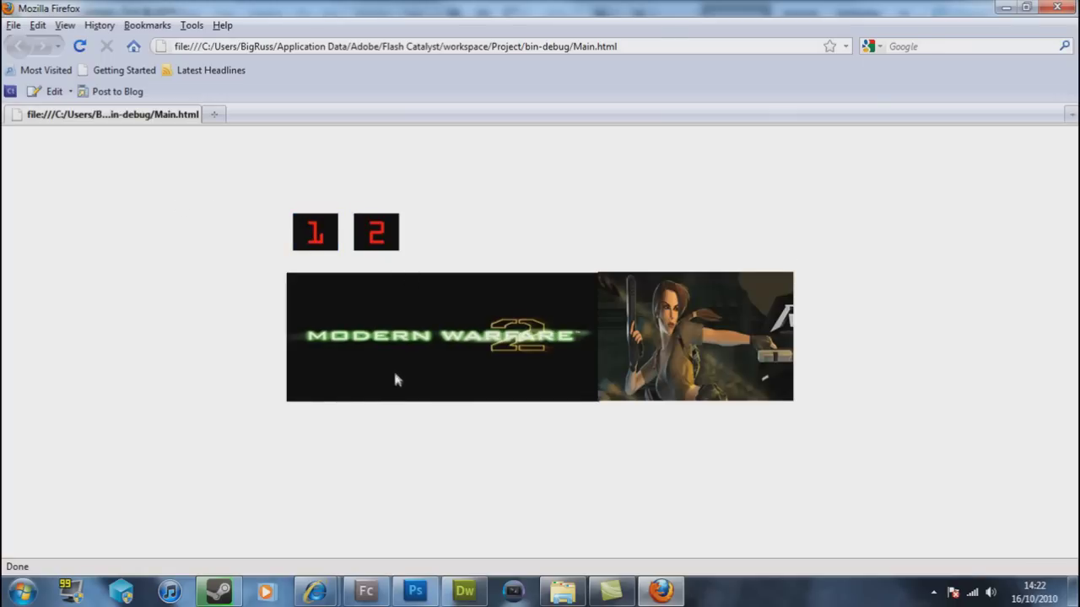
pyautogui.click(313, 232)
pyautogui.click(392, 241)
pyautogui.click(314, 240)
pyautogui.click(377, 241)
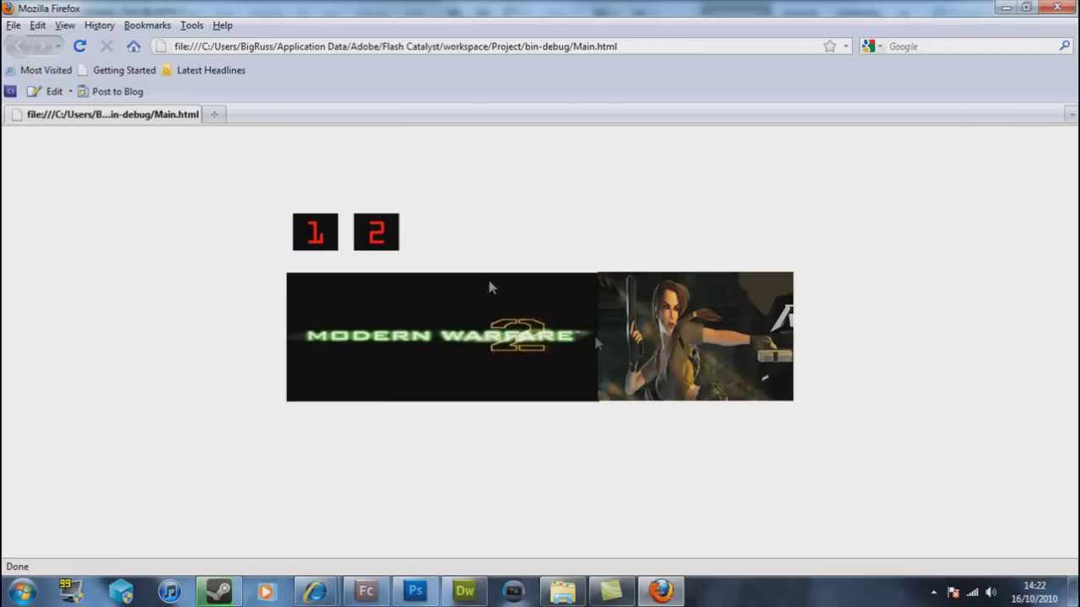
pyautogui.click(313, 234)
pyautogui.click(376, 233)
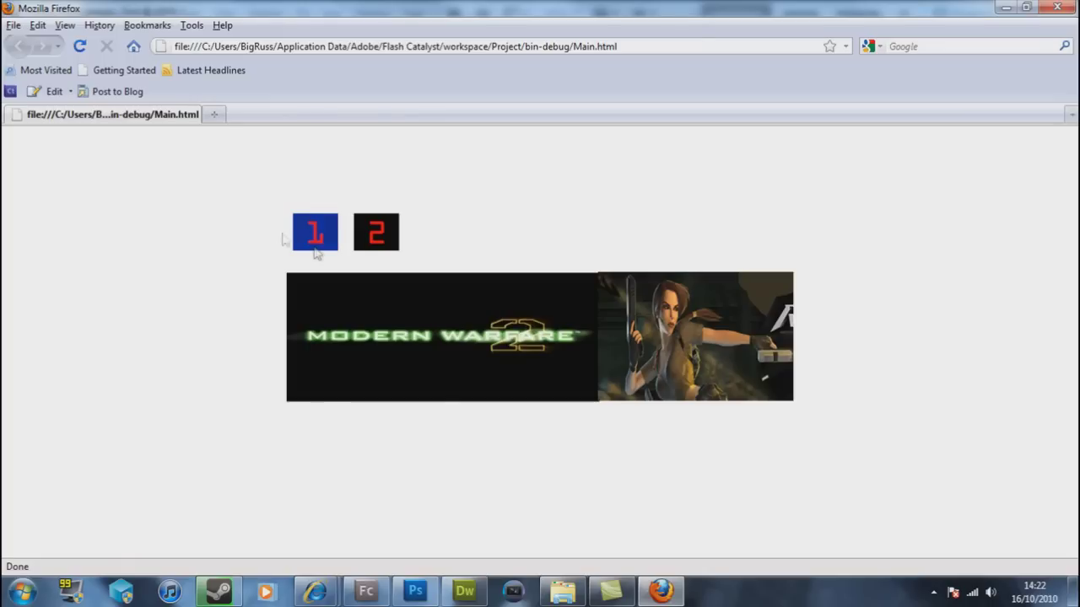
pyautogui.click(376, 237)
pyautogui.click(321, 238)
pyautogui.click(376, 237)
pyautogui.click(334, 245)
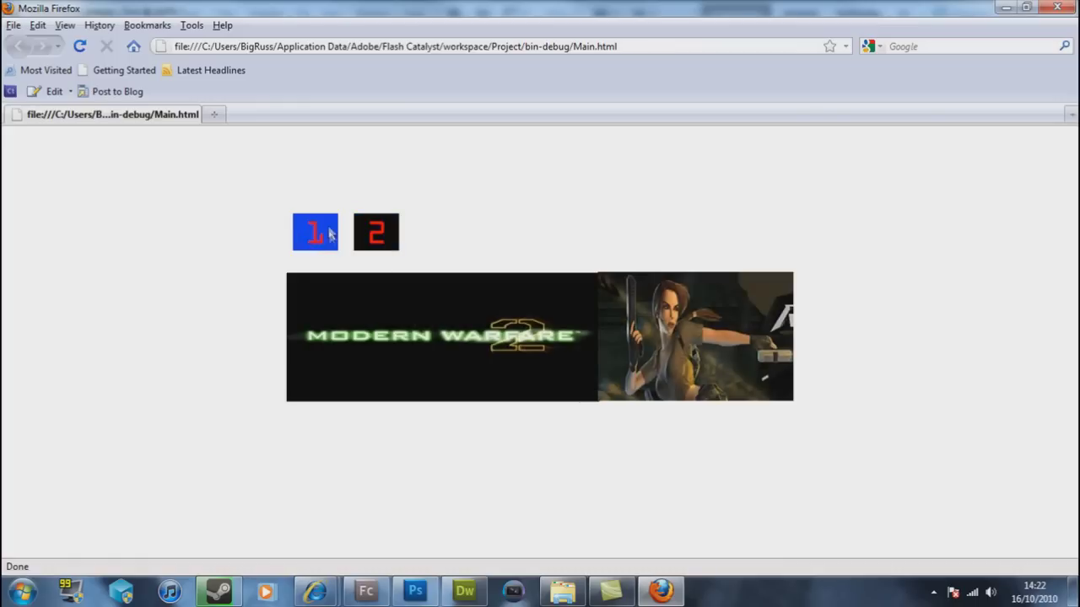
pyautogui.click(374, 232)
pyautogui.click(368, 234)
pyautogui.click(373, 235)
pyautogui.click(314, 234)
pyautogui.click(374, 234)
pyautogui.click(325, 240)
pyautogui.click(374, 234)
pyautogui.click(376, 235)
pyautogui.click(336, 240)
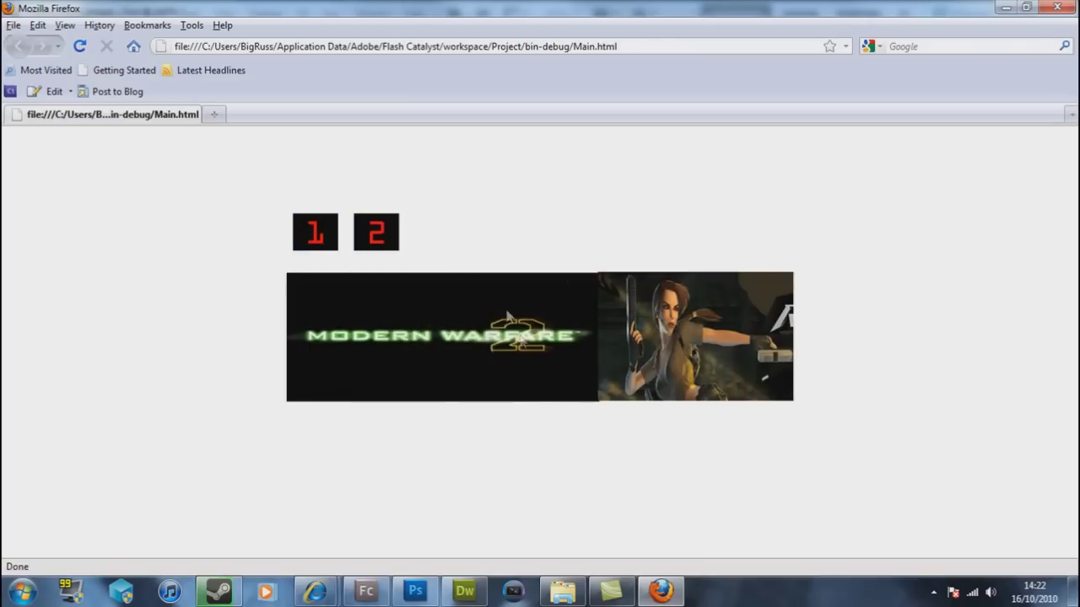
pyautogui.click(376, 234)
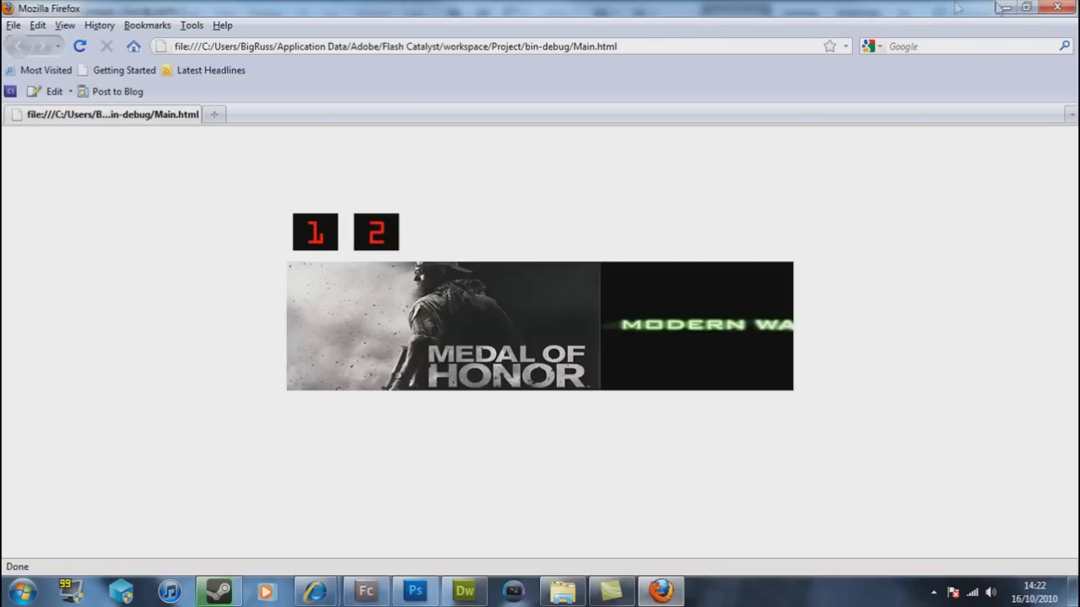
pyautogui.click(1057, 8)
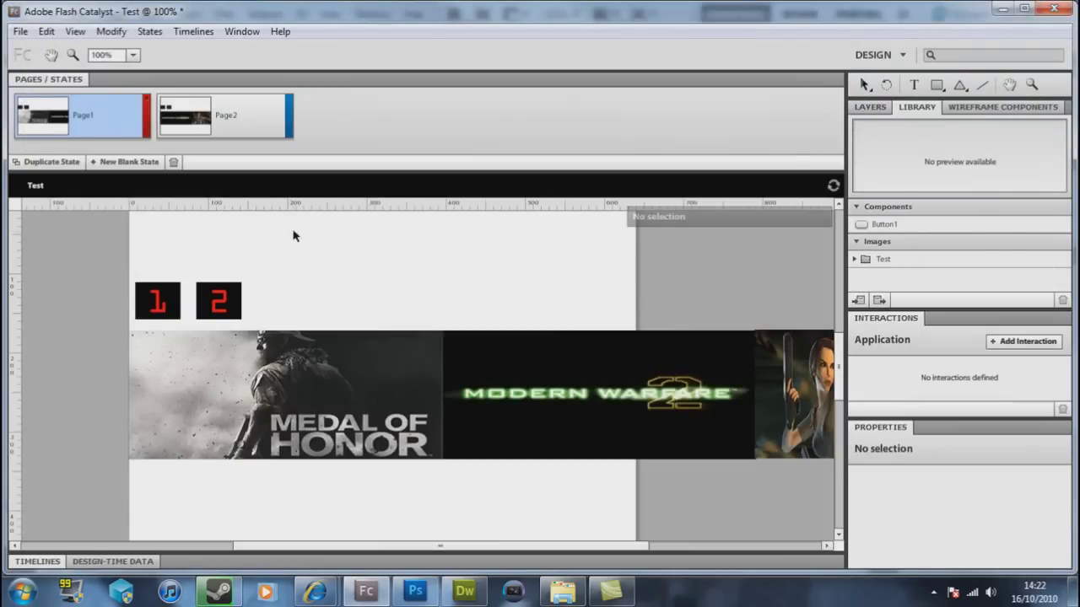
# - Apply a Smooth Transition to the Page1-to-Page2 state transition in the Timelines panel
pyautogui.click(46, 564)
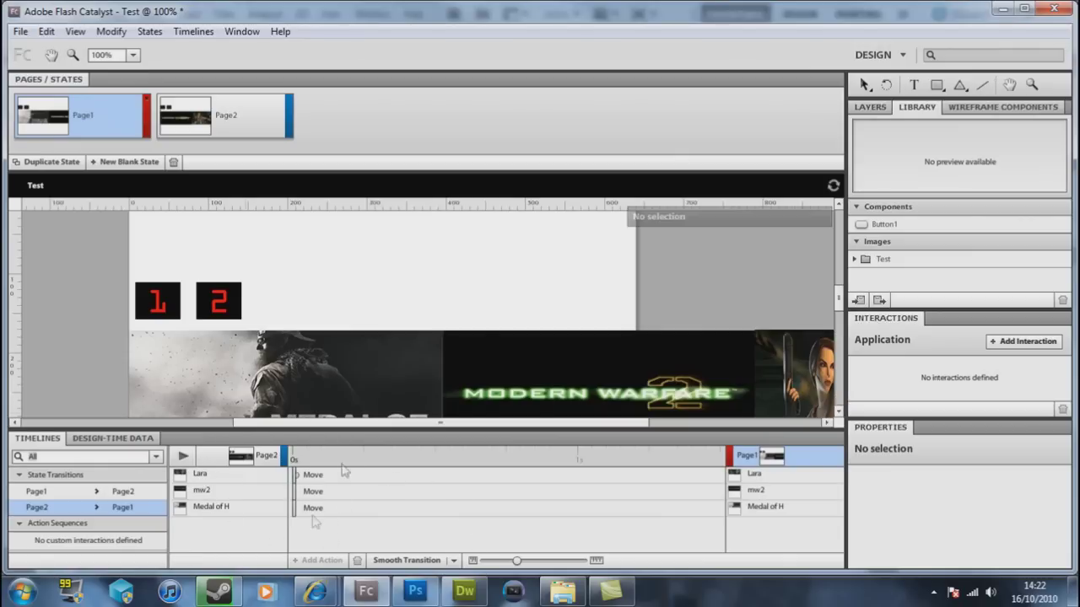
pyautogui.click(85, 493)
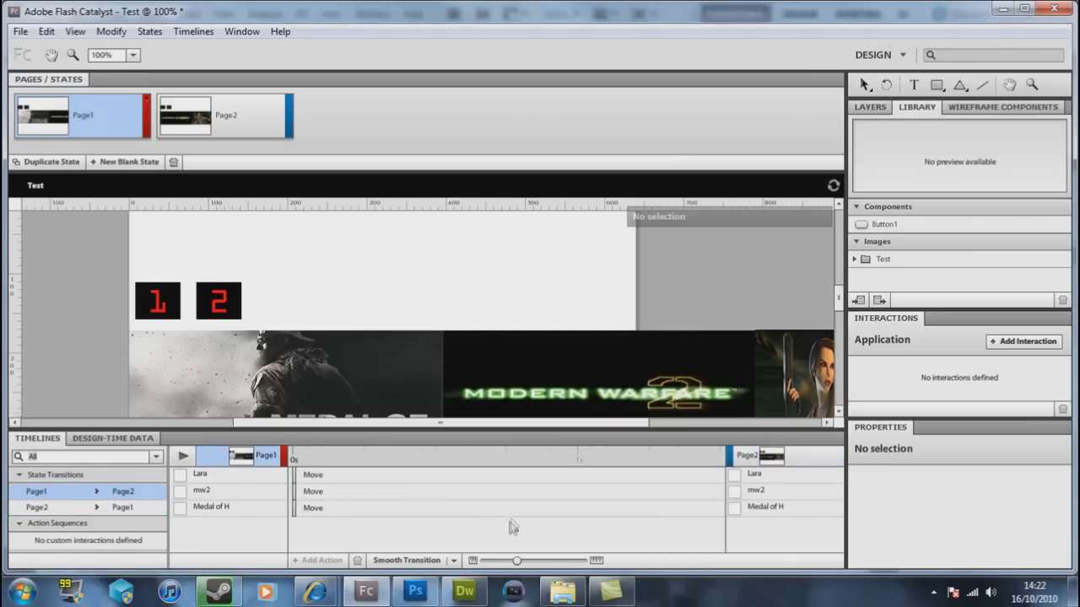
pyautogui.moveTo(525, 563); pyautogui.dragTo(499, 564)
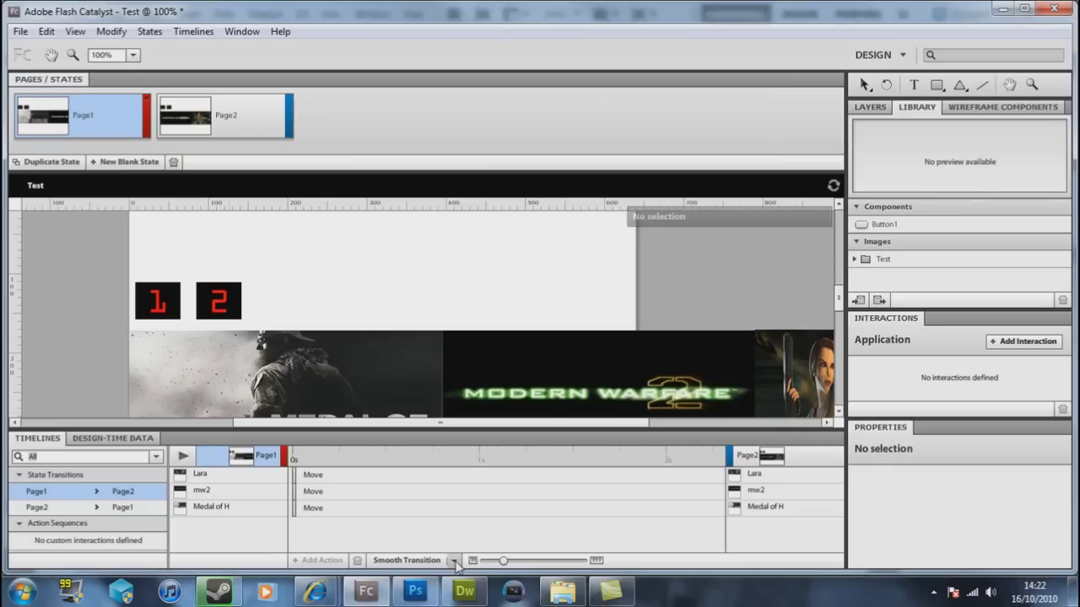
pyautogui.click(455, 562)
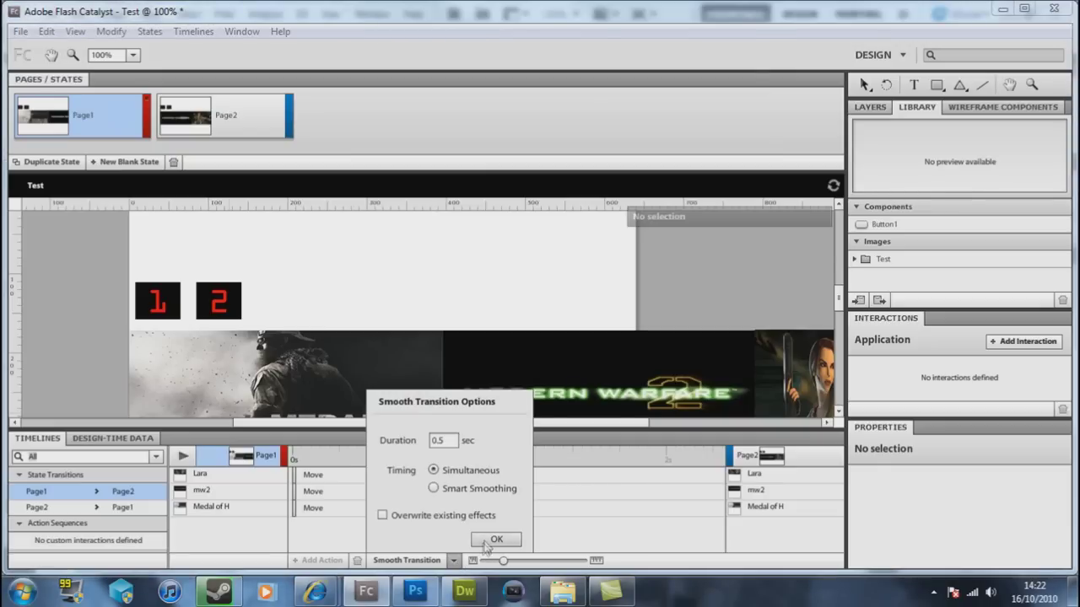
pyautogui.click(491, 540)
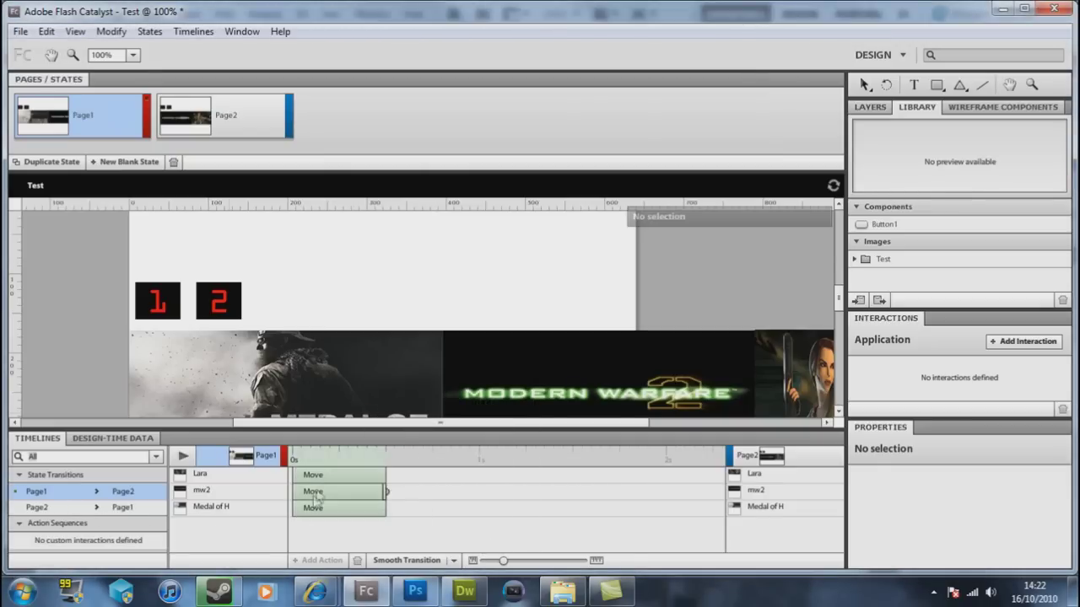
# - Apply a Smooth Transition to Page2-to-Page1 and review both transitions
pyautogui.click(72, 508)
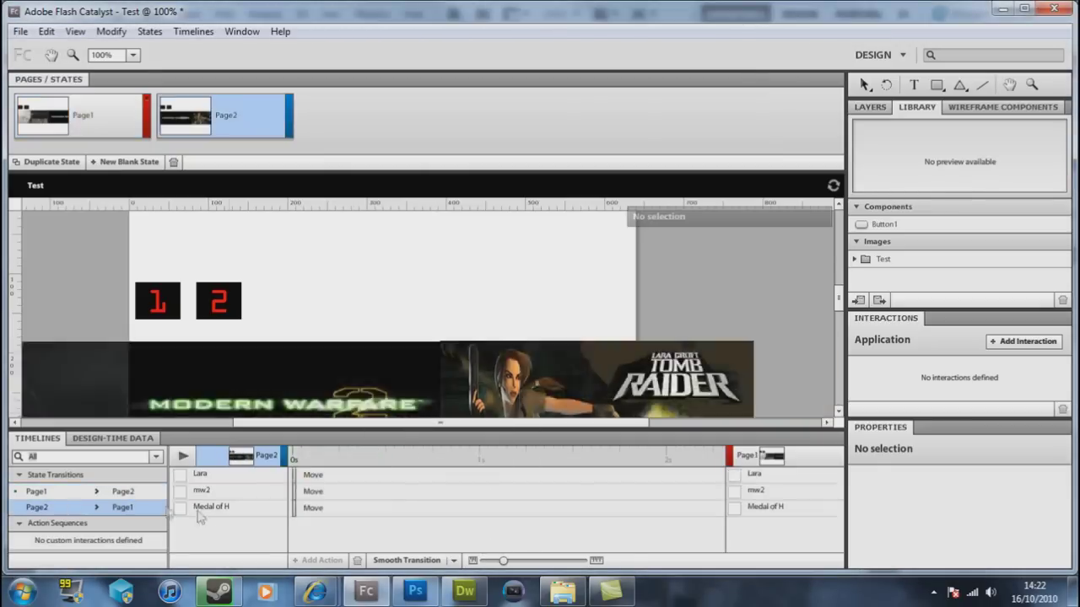
pyautogui.click(455, 564)
pyautogui.click(492, 540)
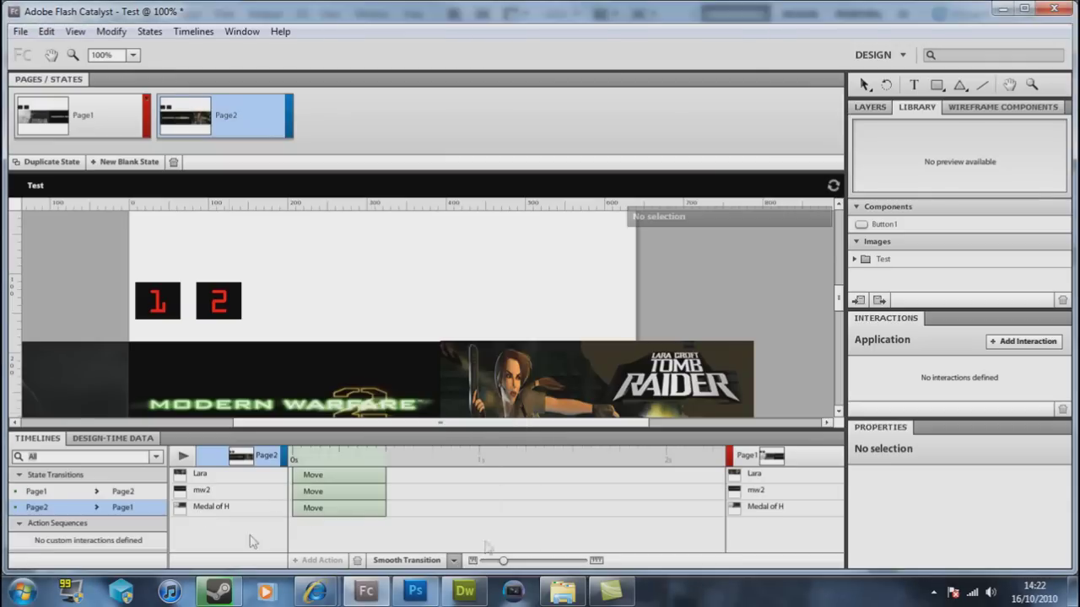
pyautogui.click(37, 491)
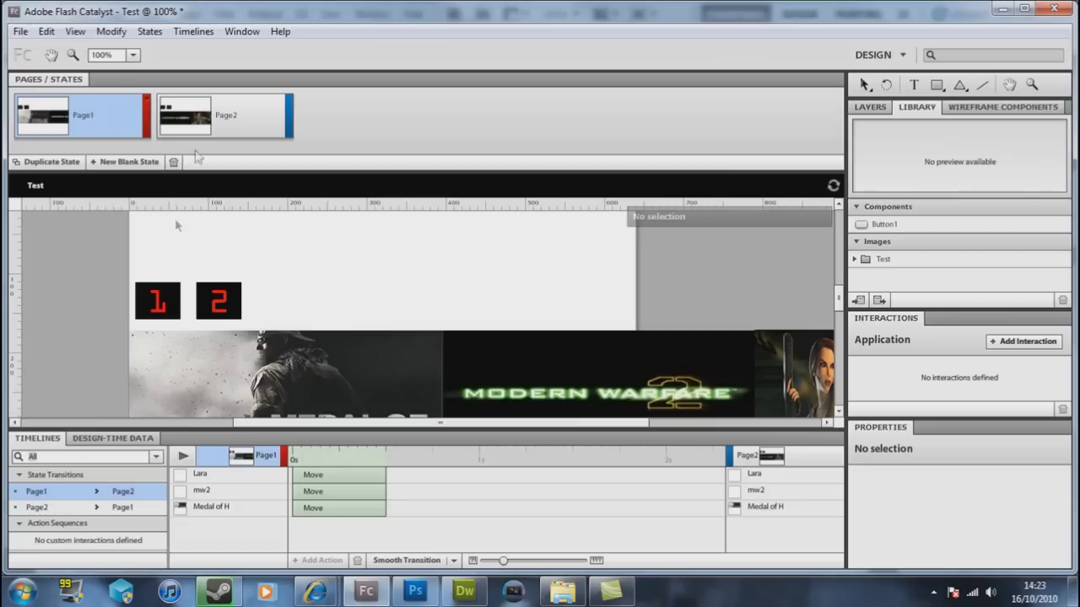
pyautogui.click(48, 507)
pyautogui.click(56, 496)
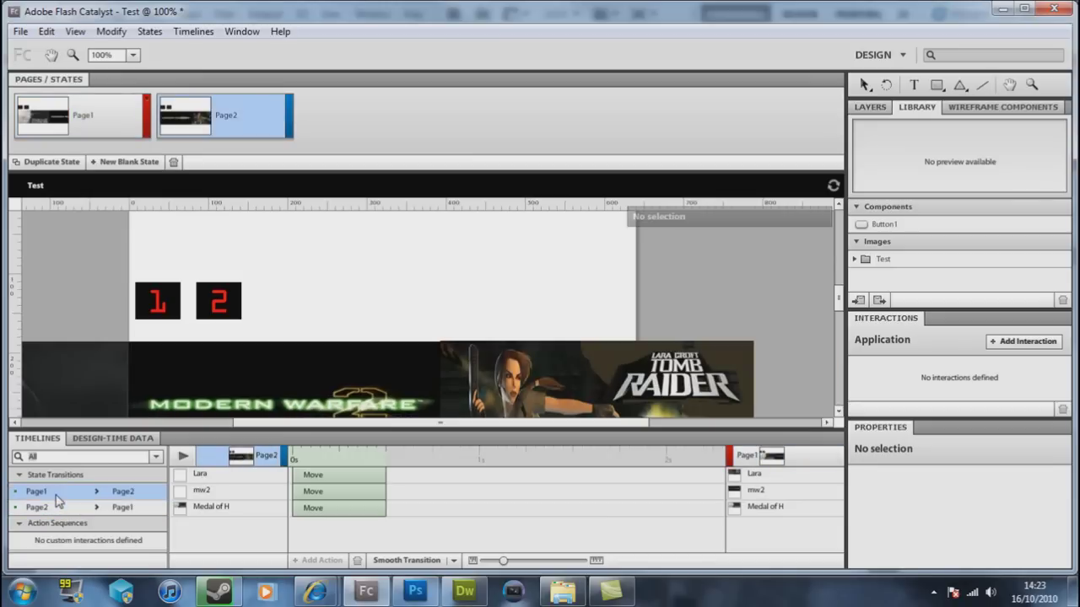
# - Run the updated build, alternate buttons 1 and 2 to test the smooth banner slides, then close Firefox
pyautogui.hotkey('ctrl', 'Return')
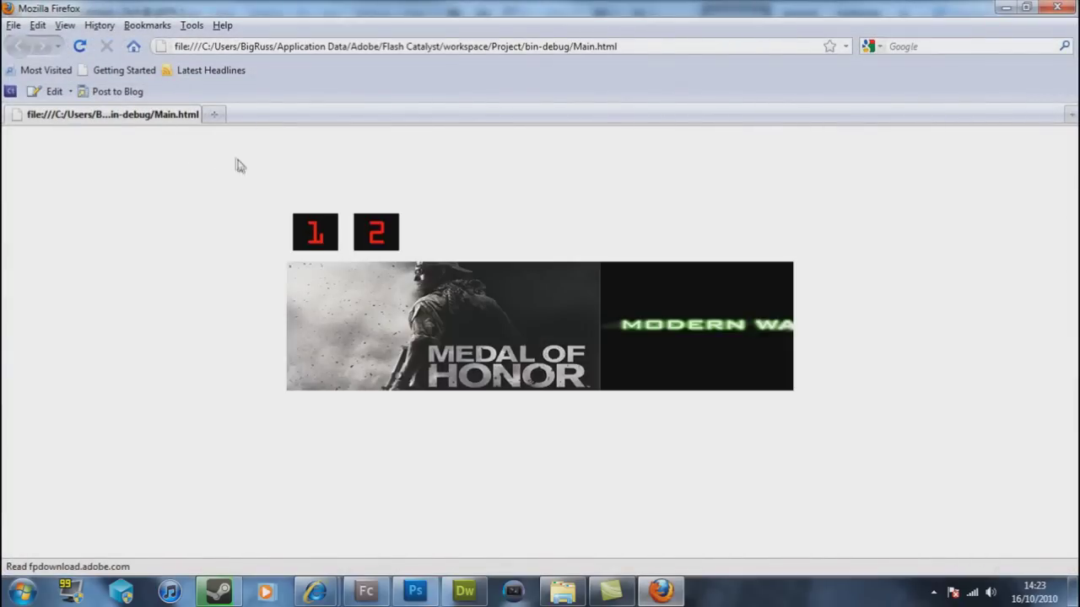
pyautogui.click(395, 240)
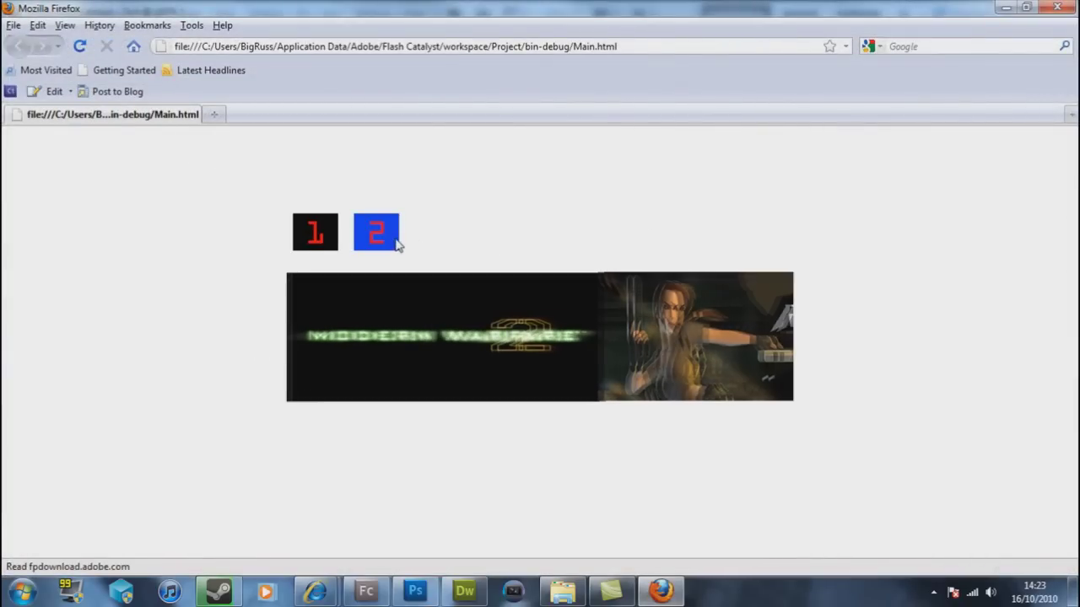
pyautogui.click(310, 234)
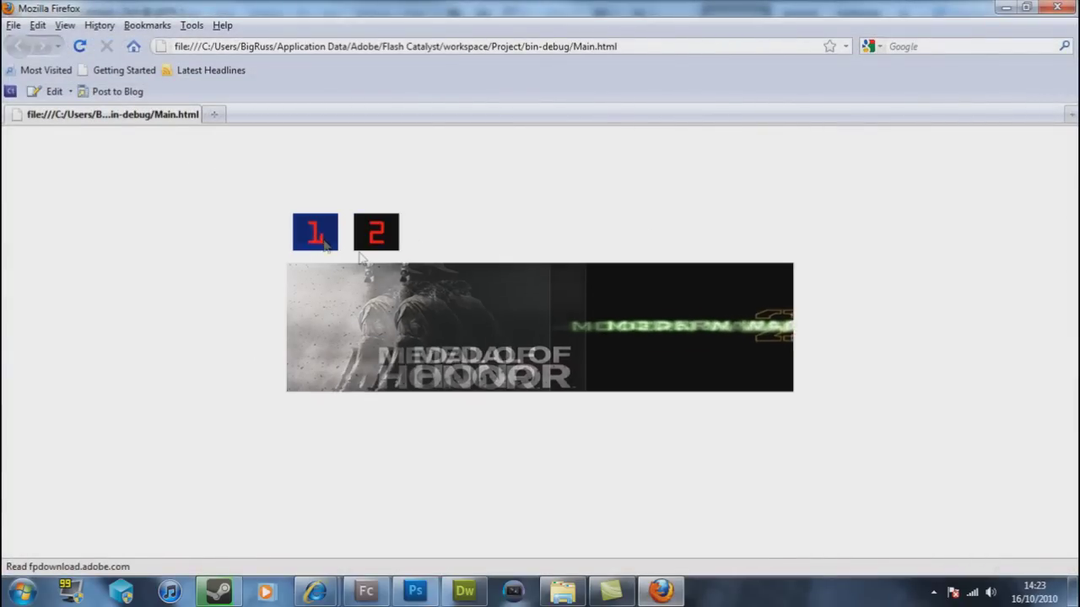
pyautogui.click(394, 245)
pyautogui.click(391, 244)
pyautogui.click(388, 243)
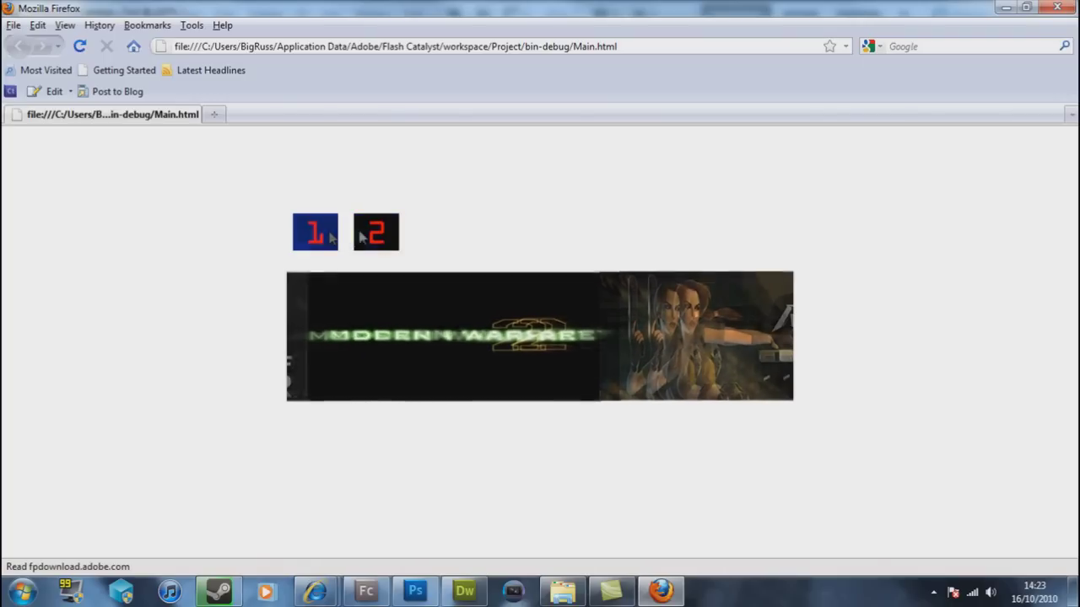
pyautogui.click(373, 234)
pyautogui.click(378, 235)
pyautogui.click(376, 241)
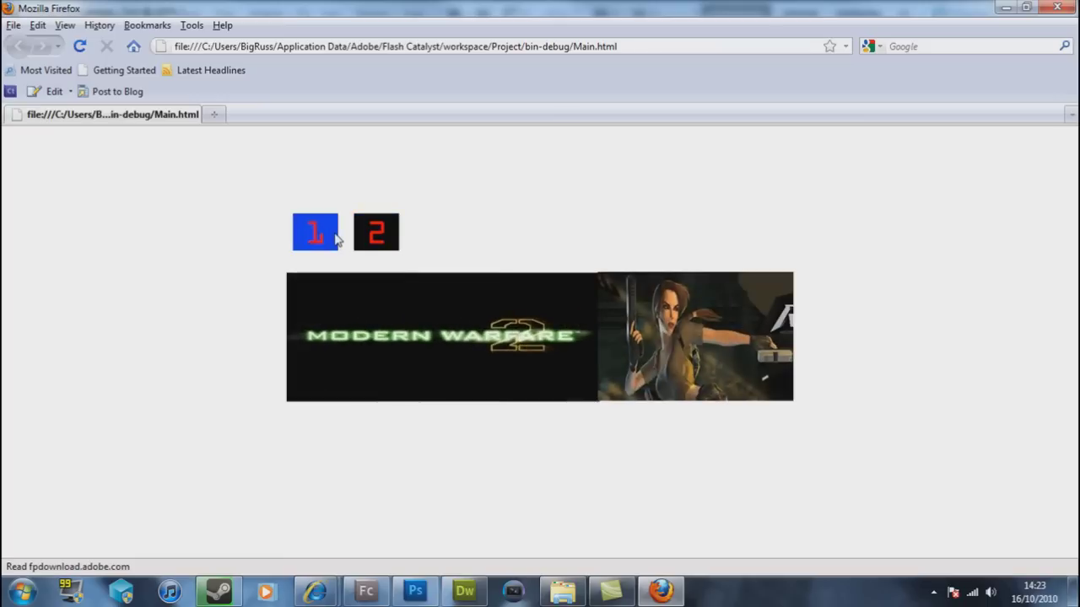
pyautogui.click(387, 243)
pyautogui.click(373, 245)
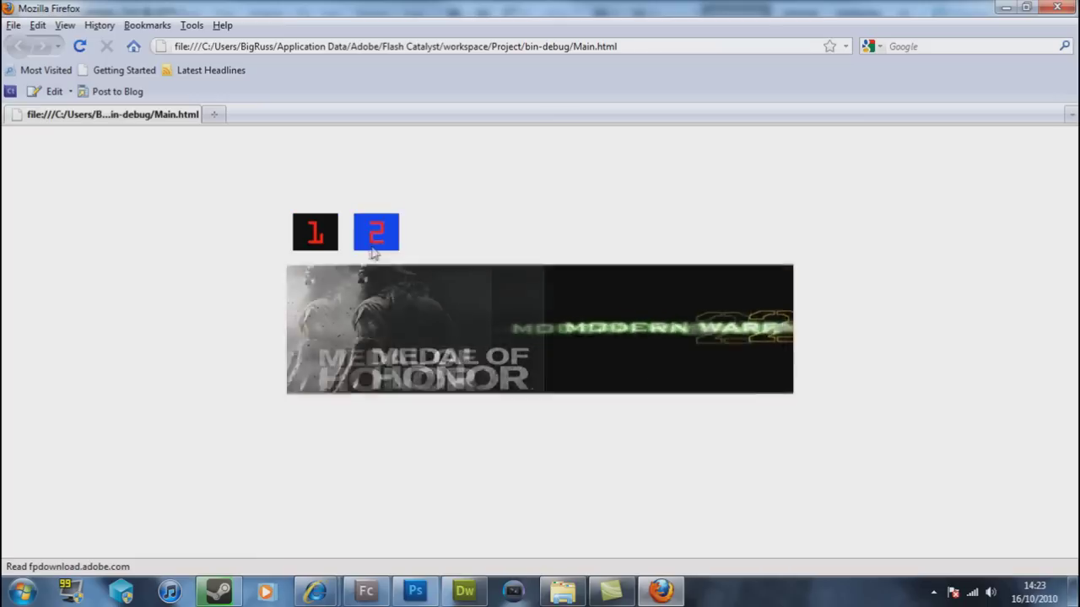
pyautogui.click(333, 233)
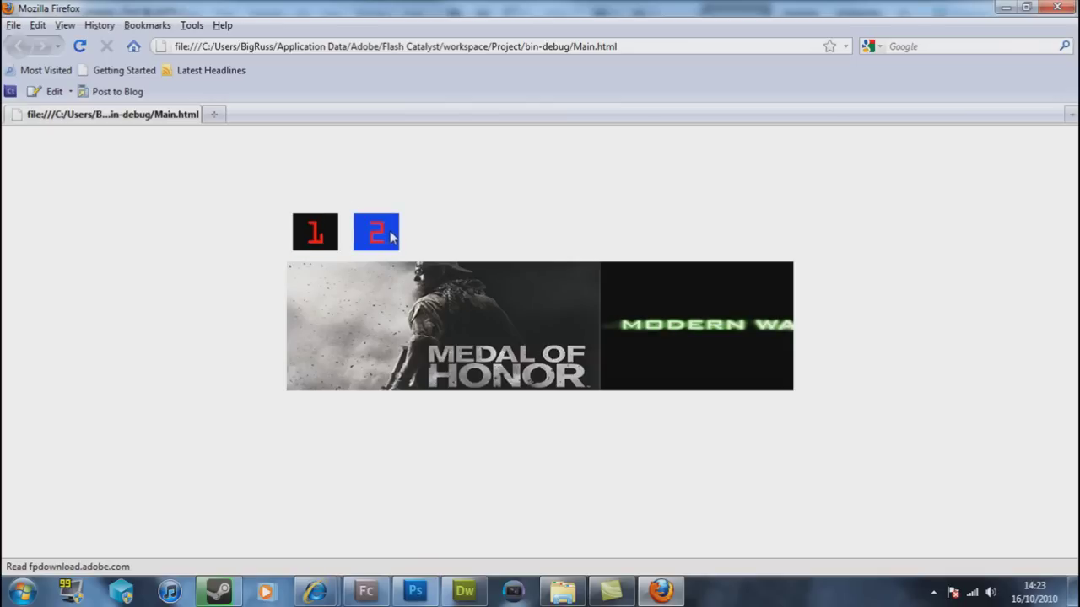
pyautogui.click(314, 250)
pyautogui.click(361, 248)
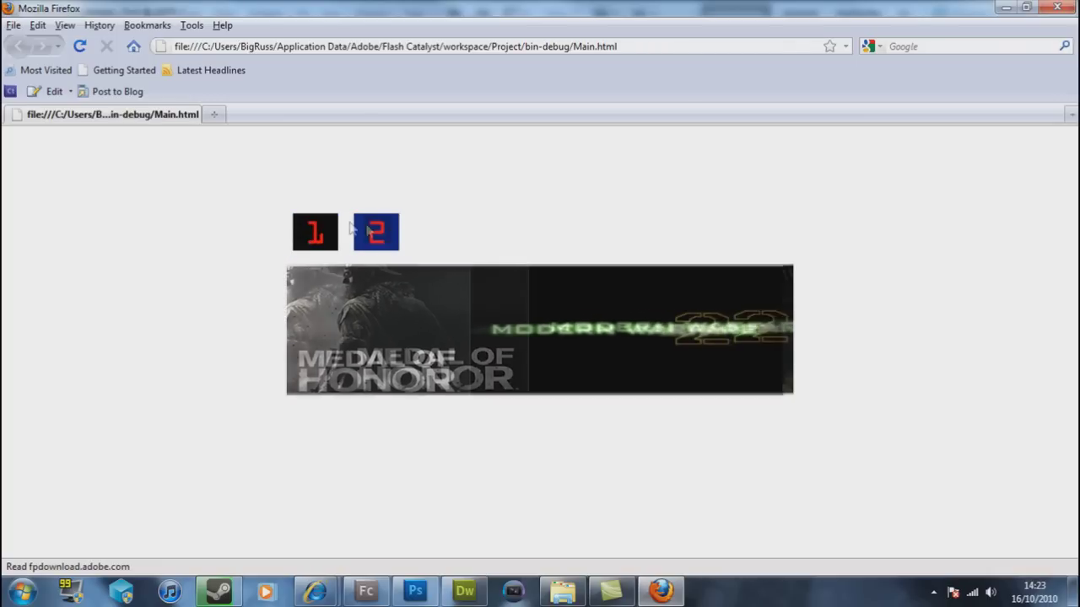
pyautogui.click(312, 233)
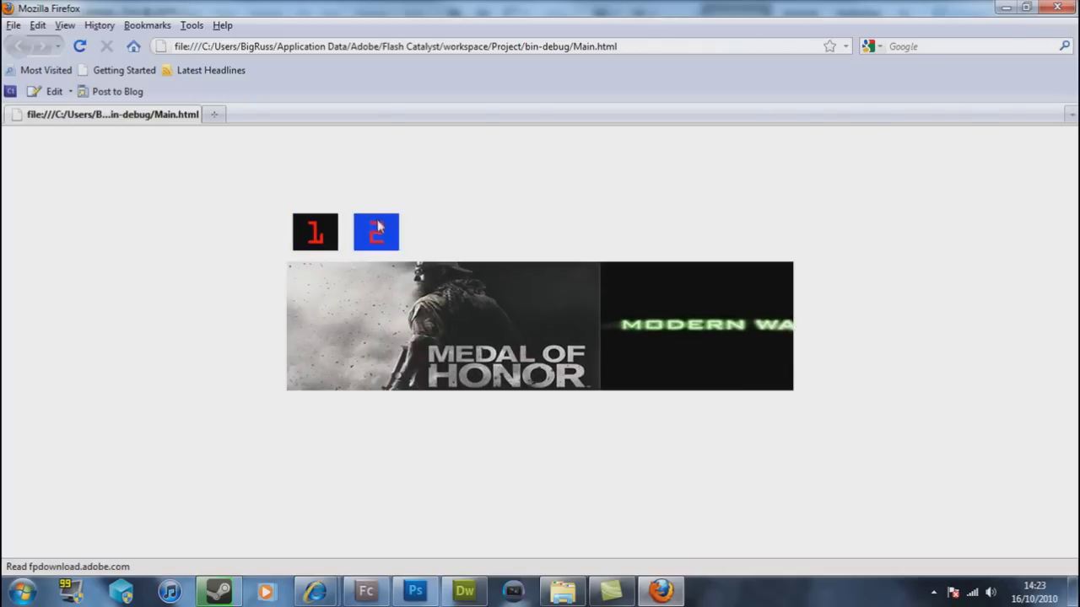
pyautogui.click(376, 232)
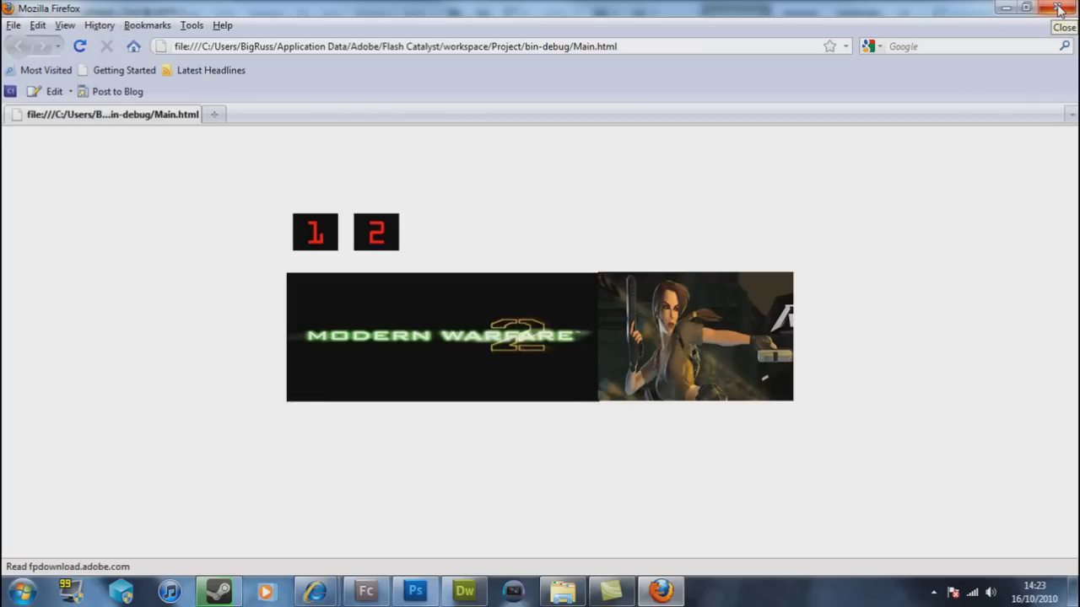
pyautogui.click(1059, 9)
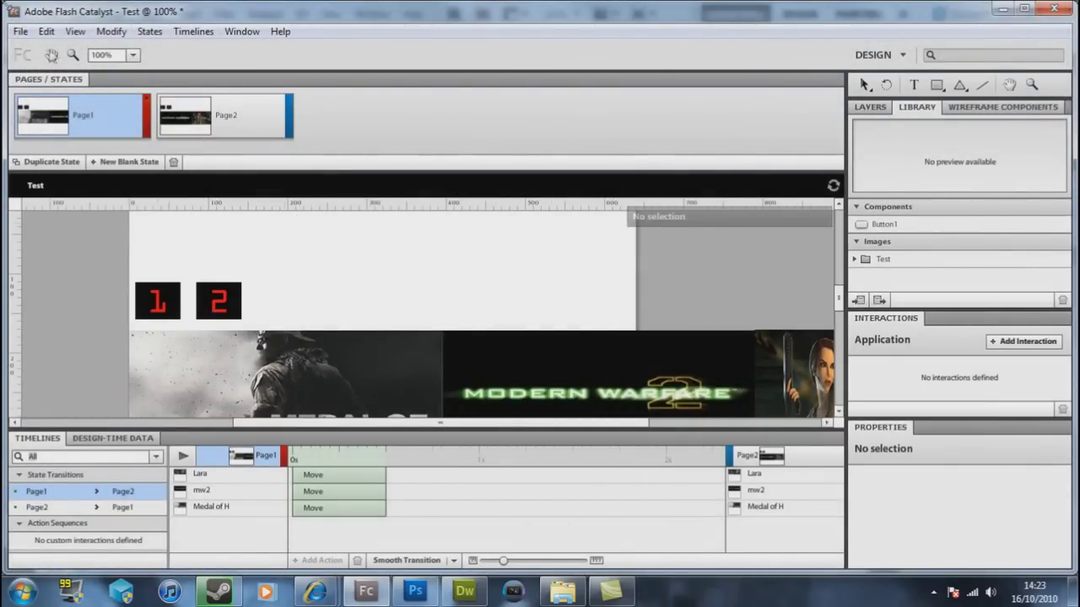
# - Save the project as Test.fxp in the Web Test > youtube tutorial folder
pyautogui.click(21, 31)
pyautogui.click(93, 162)
pyautogui.doubleClick(455, 227)
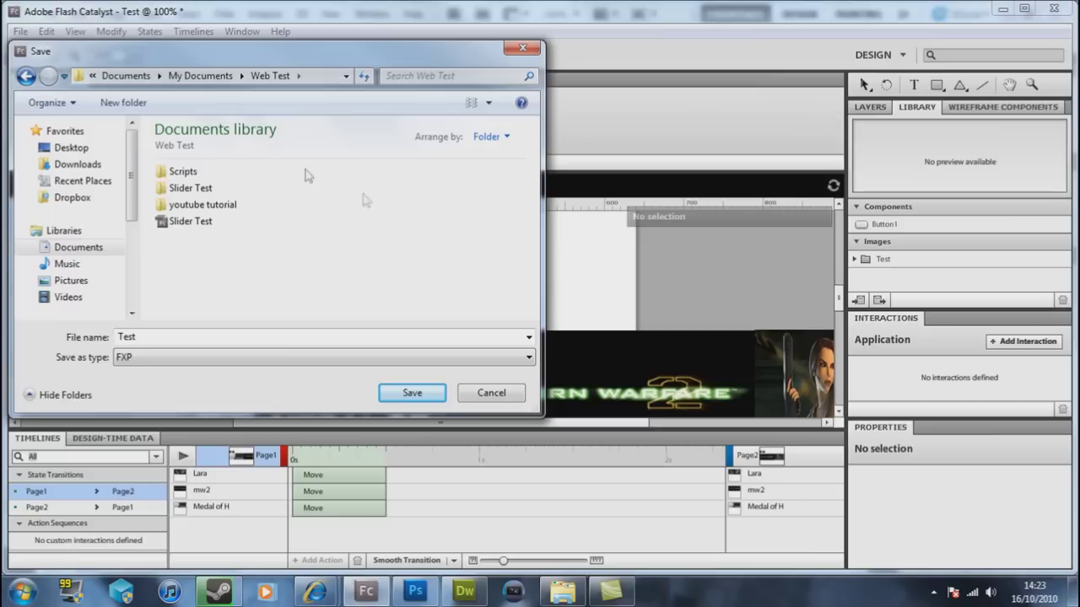
pyautogui.doubleClick(226, 204)
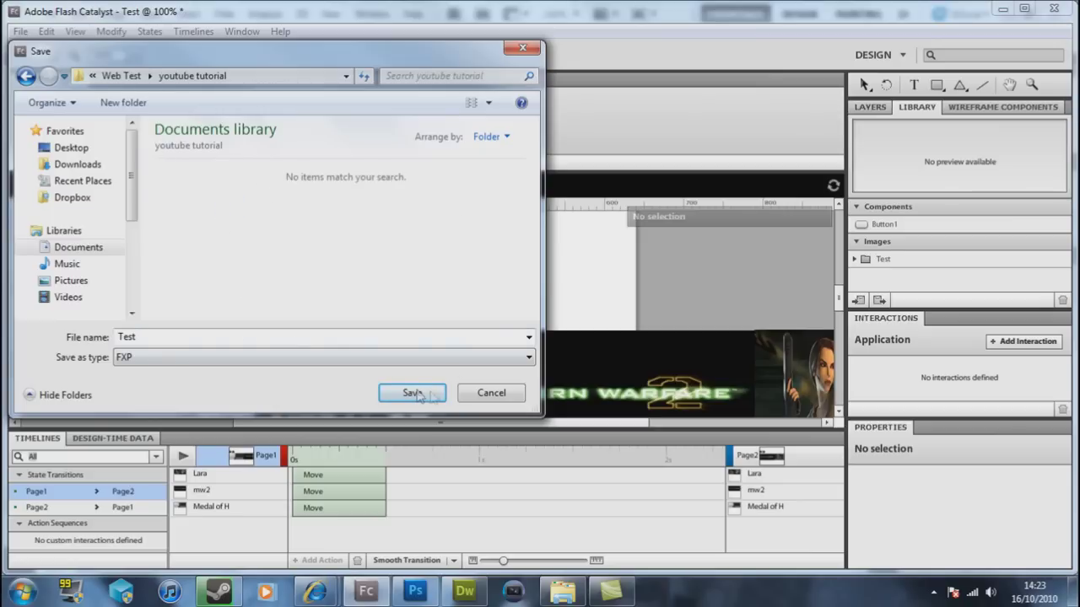
pyautogui.click(412, 393)
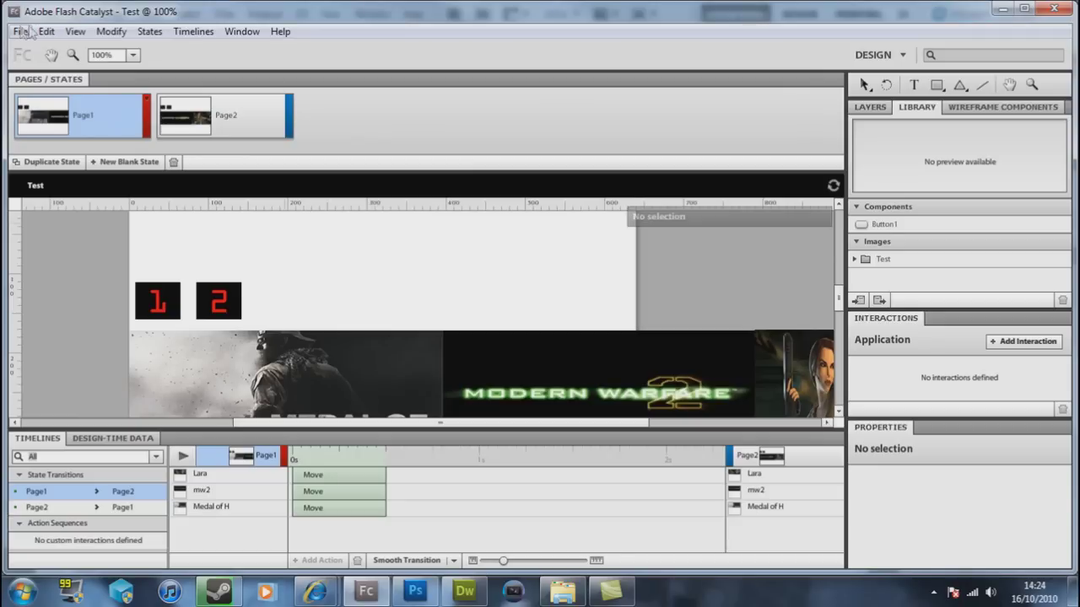
# - Open the Publish to SWF/AIR settings and enable Build AIR application
pyautogui.click(19, 31)
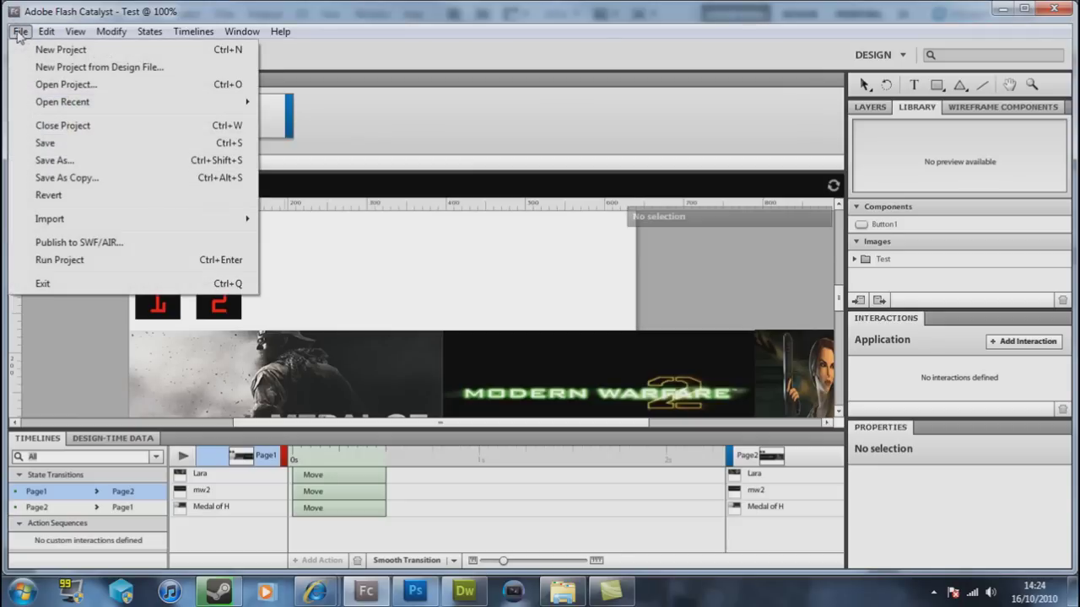
pyautogui.click(142, 243)
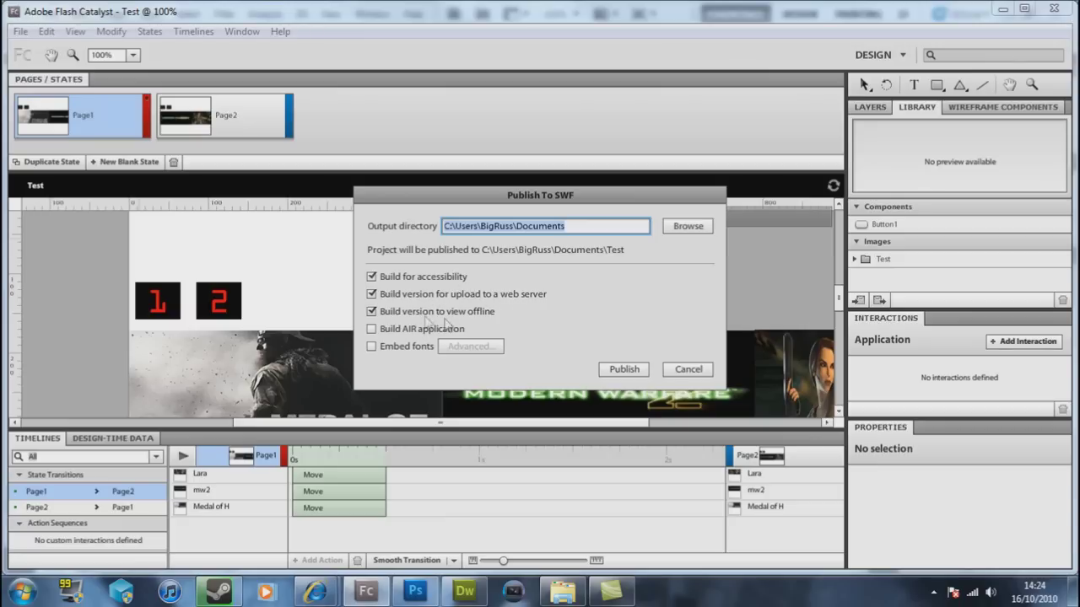
pyautogui.click(377, 331)
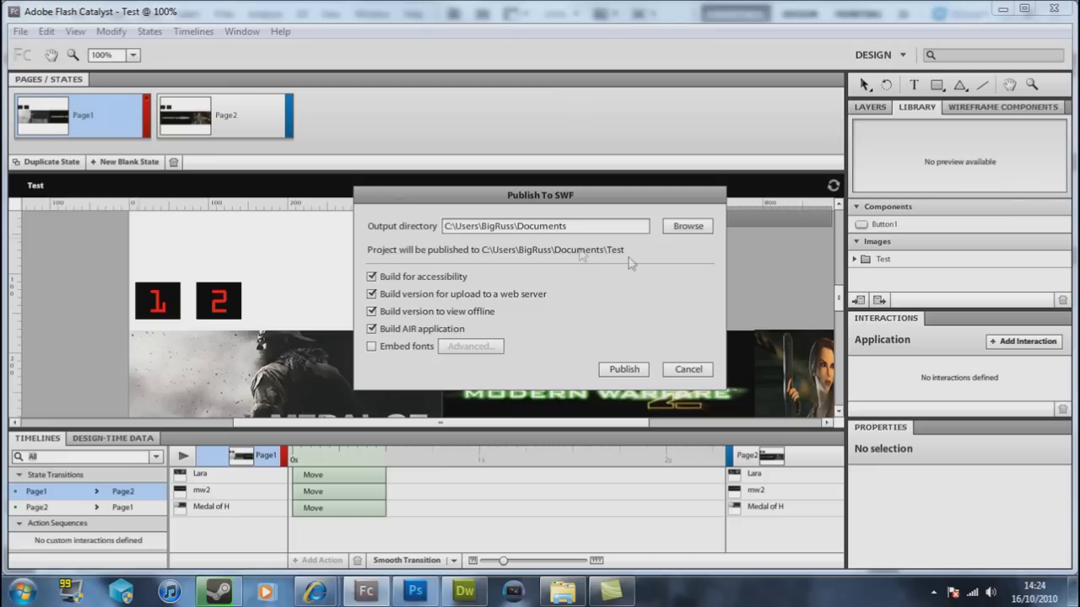
# - Set the publish output folder to My Documents > Web Test > youtube tutorial and publish Test
pyautogui.click(689, 226)
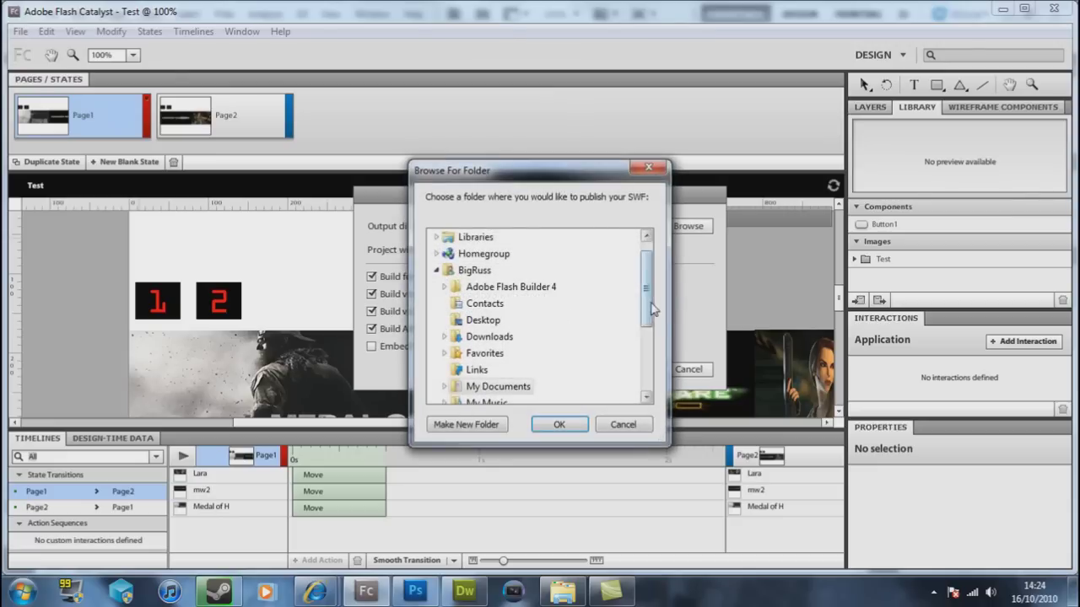
pyautogui.scroll(-3, 653, 310)
pyautogui.click(498, 253)
pyautogui.scroll(3, 494, 319)
pyautogui.scroll(-10, 493, 320)
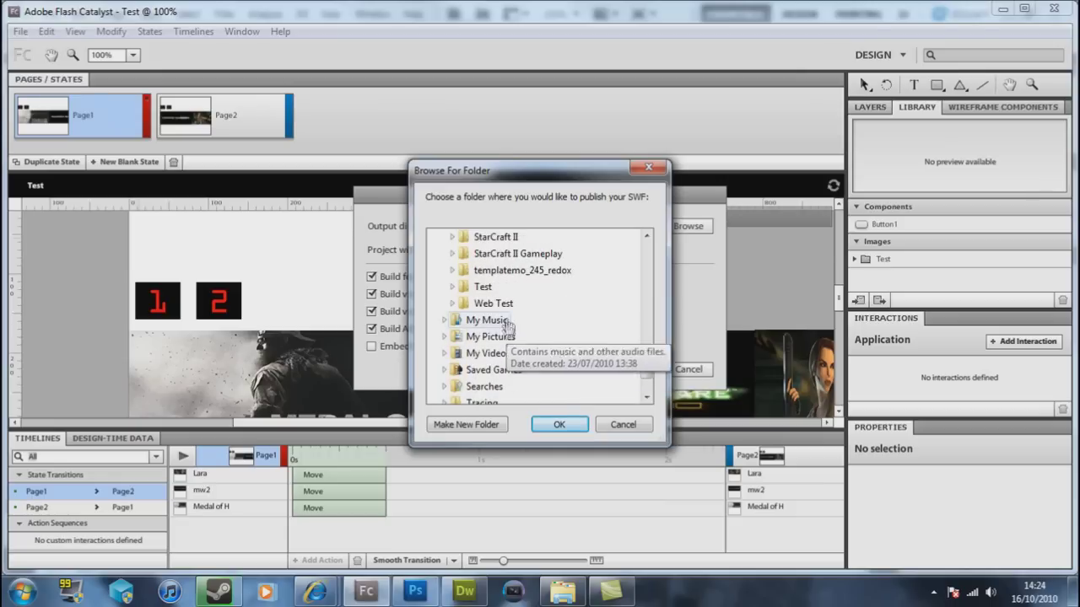
pyautogui.scroll(2, 507, 329)
pyautogui.click(496, 385)
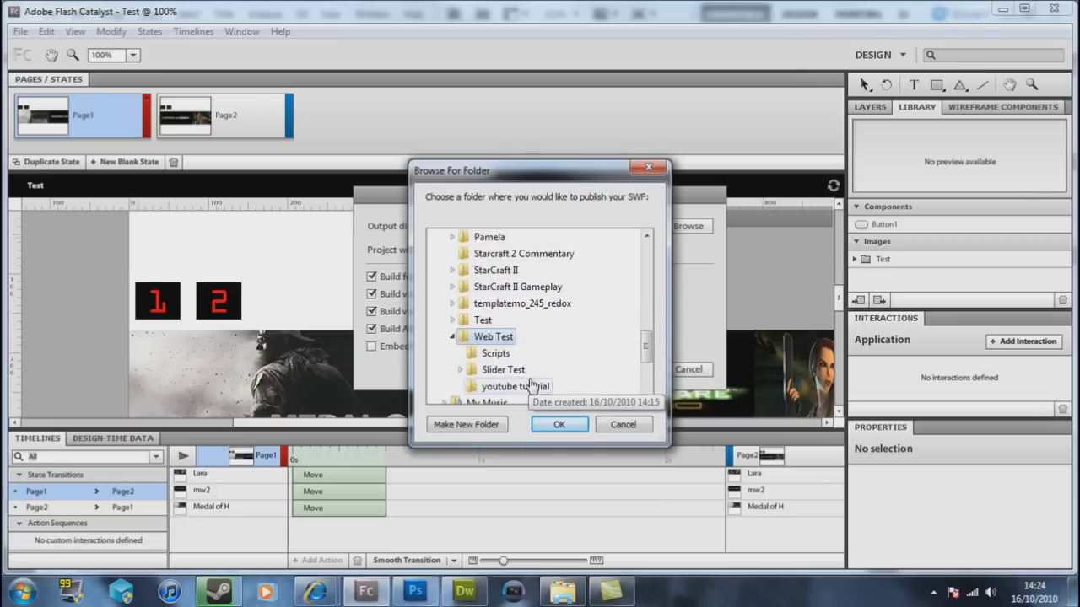
pyautogui.click(531, 385)
pyautogui.click(560, 424)
pyautogui.click(623, 371)
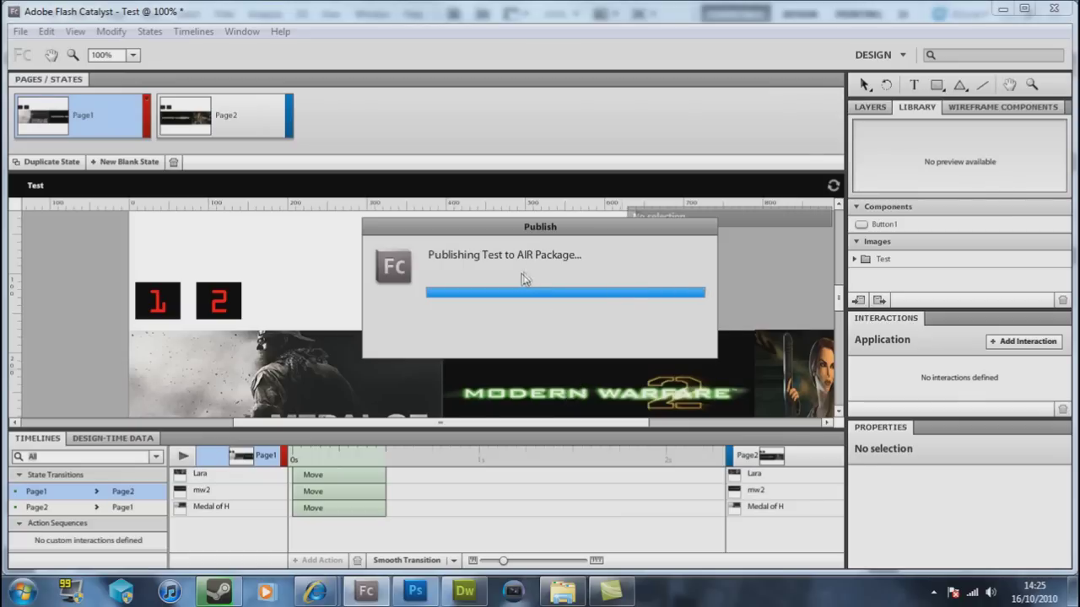
# - Browse in Explorer from Documents through Web Test > youtube tutorial > Test into its AIR output folder
pyautogui.click(563, 591)
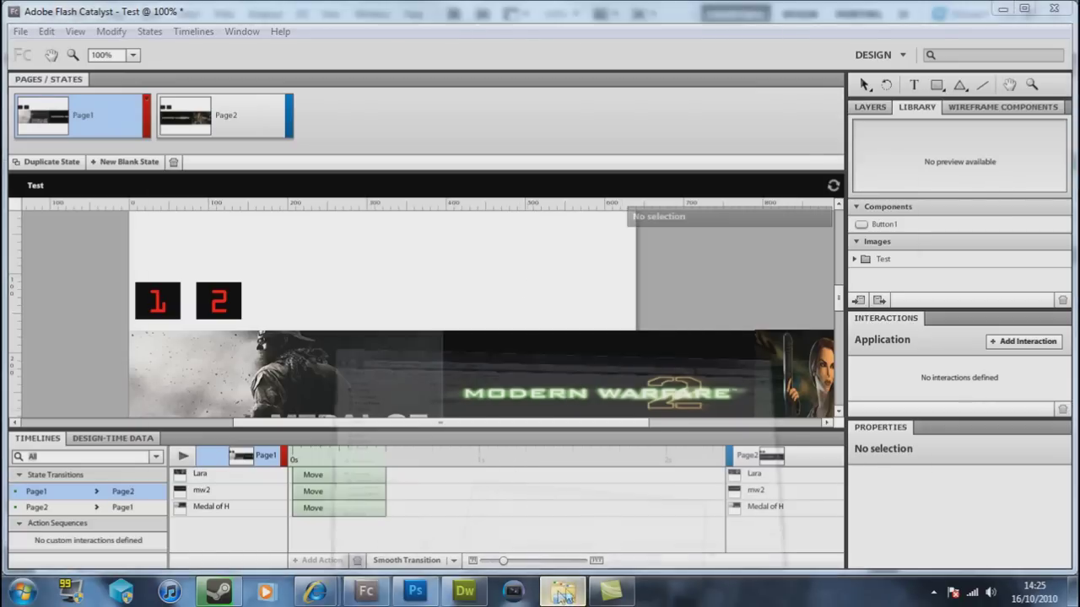
pyautogui.click(154, 209)
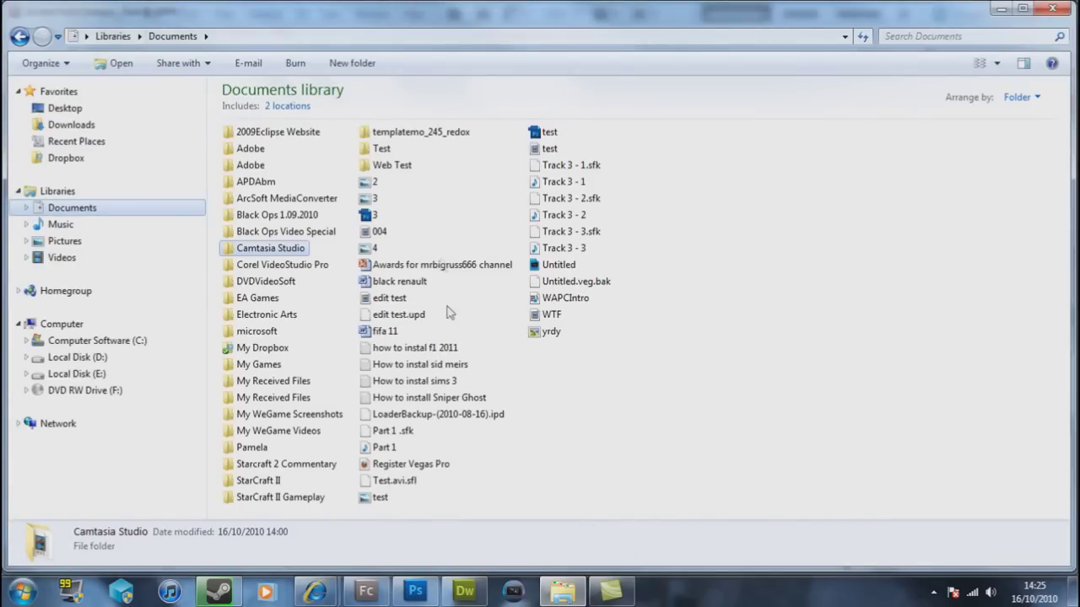
pyautogui.doubleClick(384, 165)
pyautogui.doubleClick(279, 164)
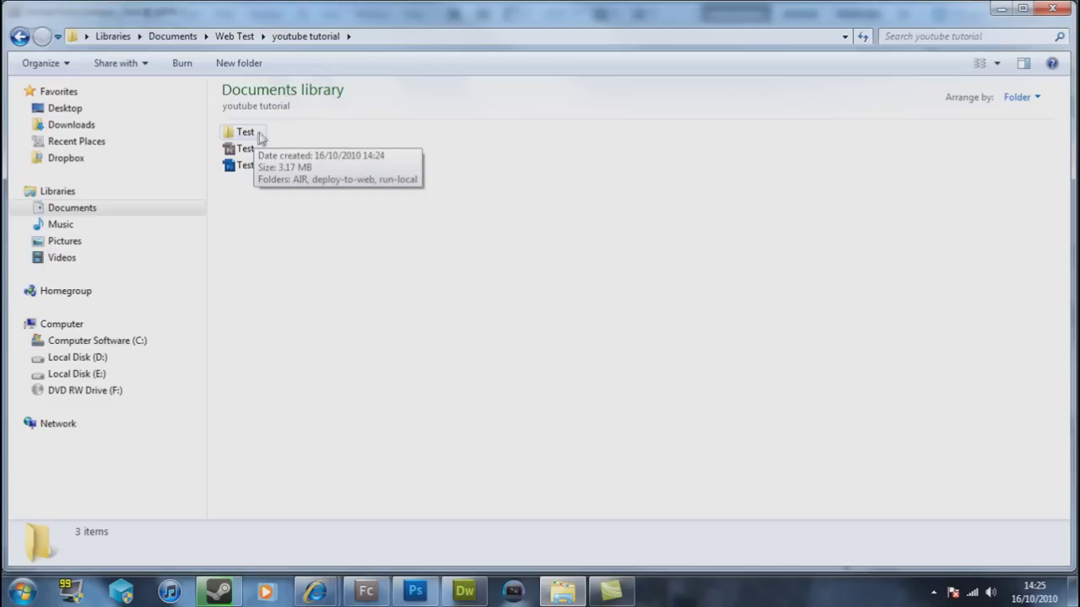
pyautogui.doubleClick(253, 133)
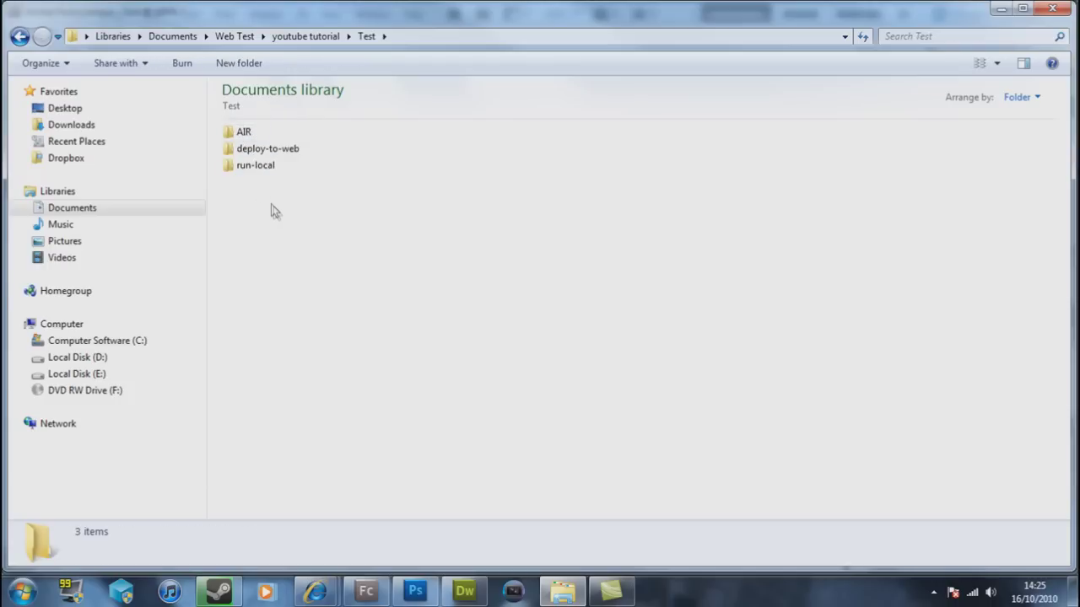
pyautogui.doubleClick(246, 131)
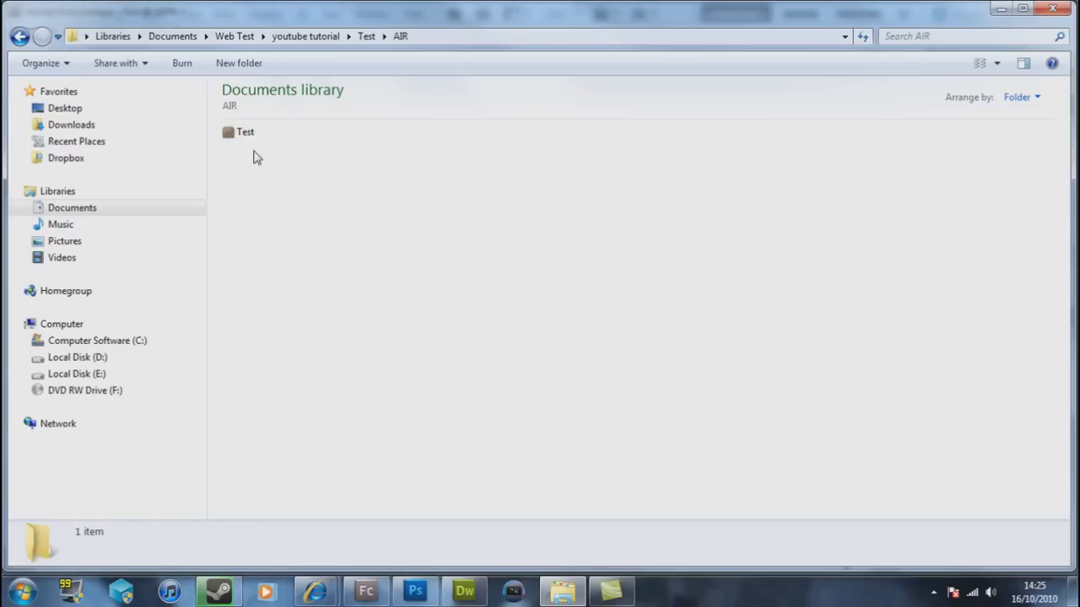
# - Look through the deploy-to-web and run-local output folders inside Test
pyautogui.press('BackSpace')
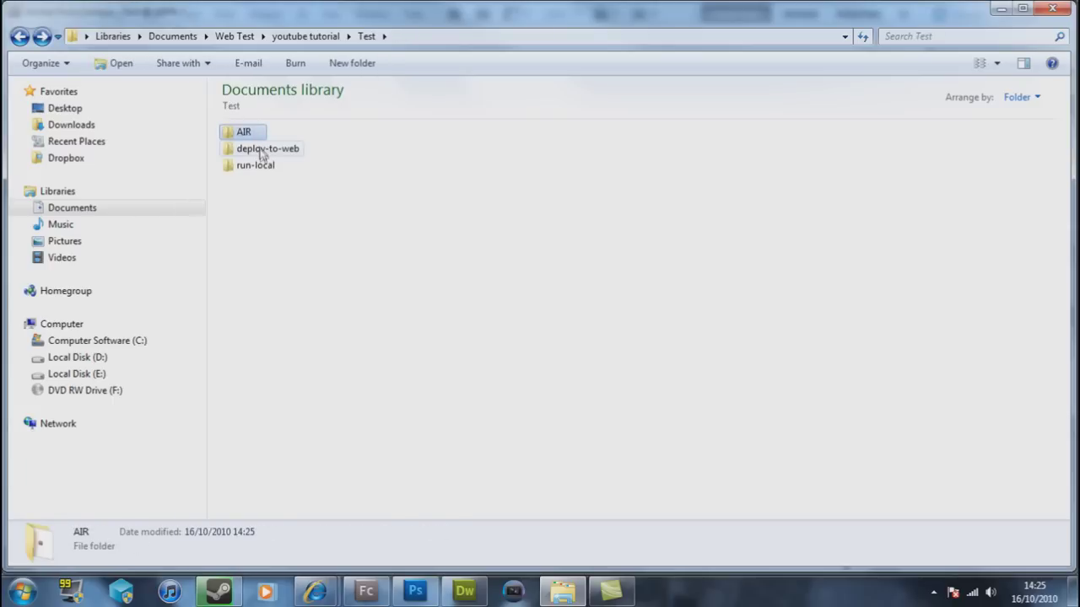
pyautogui.doubleClick(258, 149)
pyautogui.press('BackSpace')
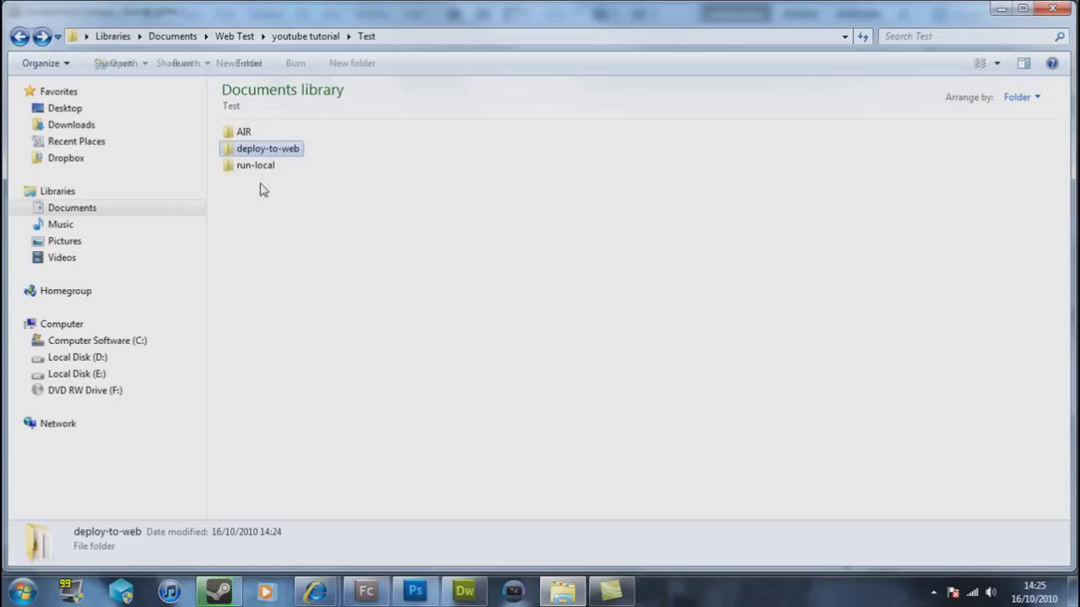
pyautogui.click(253, 168)
pyautogui.doubleClick(253, 171)
pyautogui.press('BackSpace')
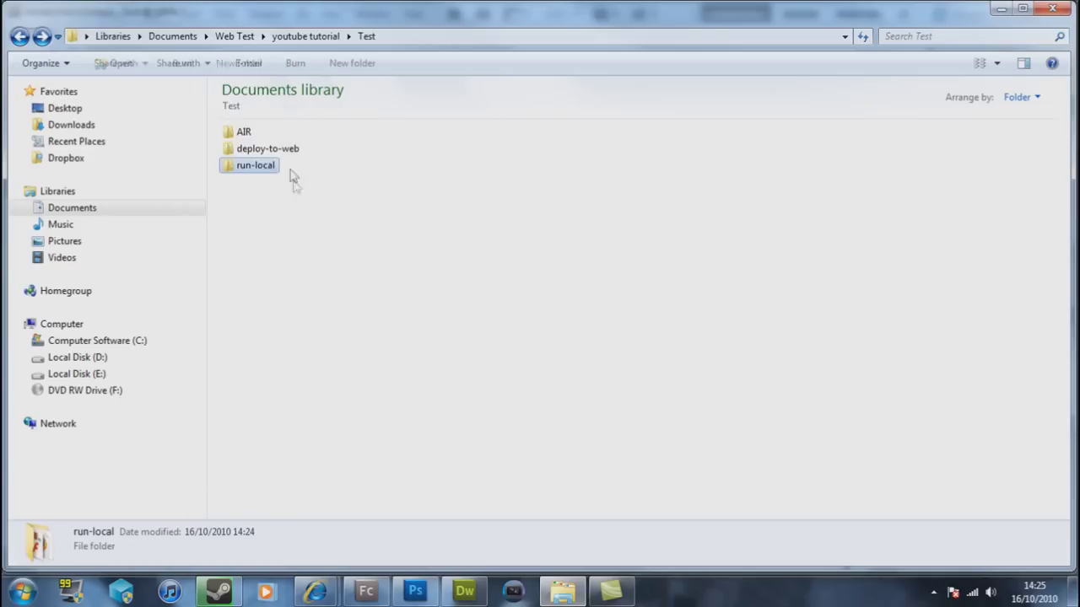
pyautogui.doubleClick(272, 169)
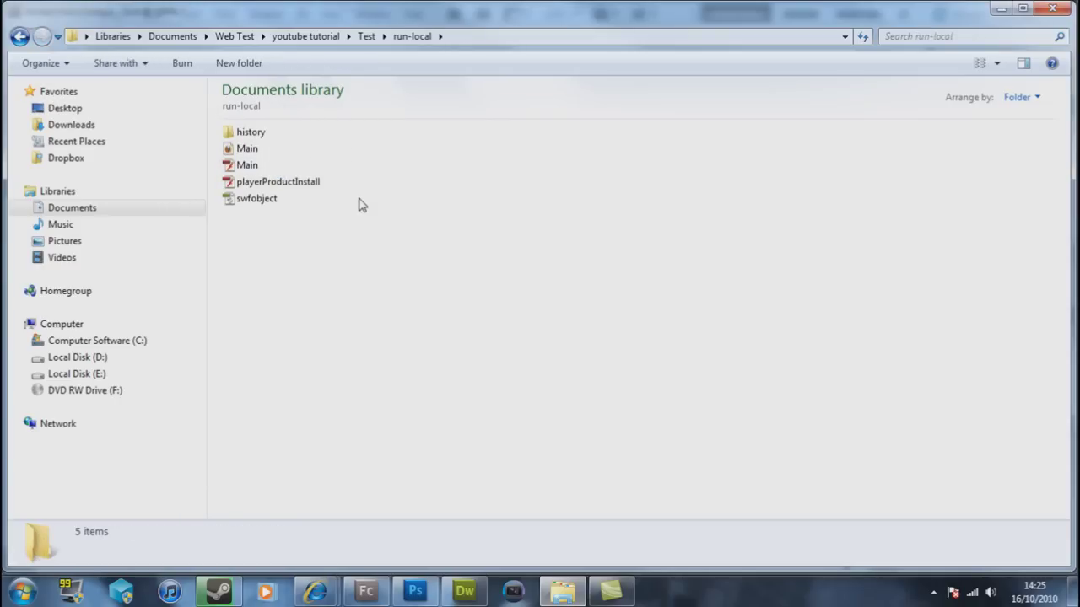
pyautogui.press('BackSpace')
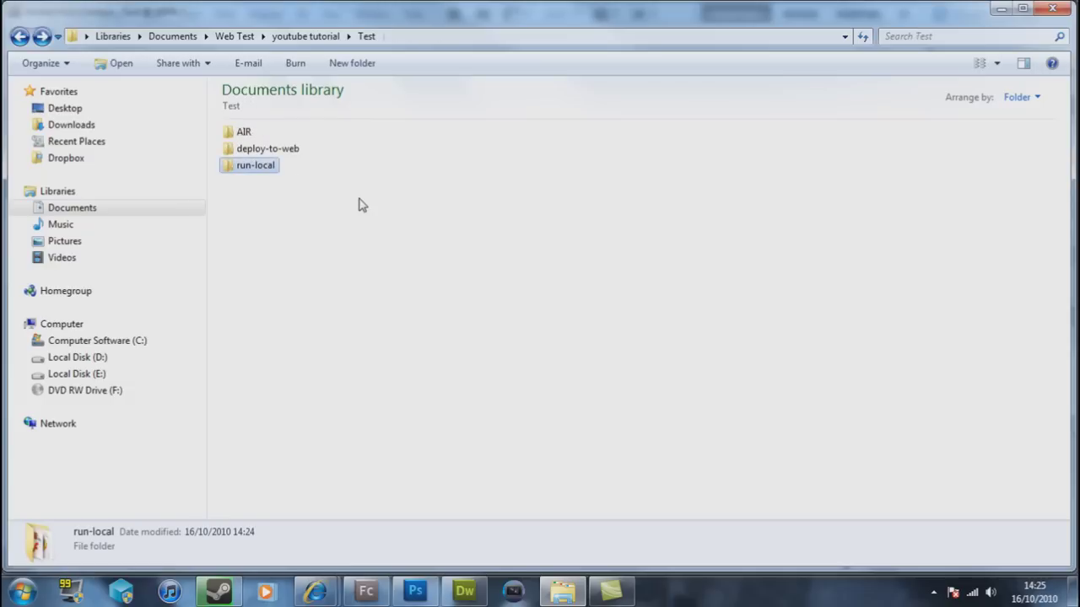
# - Open Main.html from the deploy-to-web folder in Firefox
pyautogui.click(291, 152)
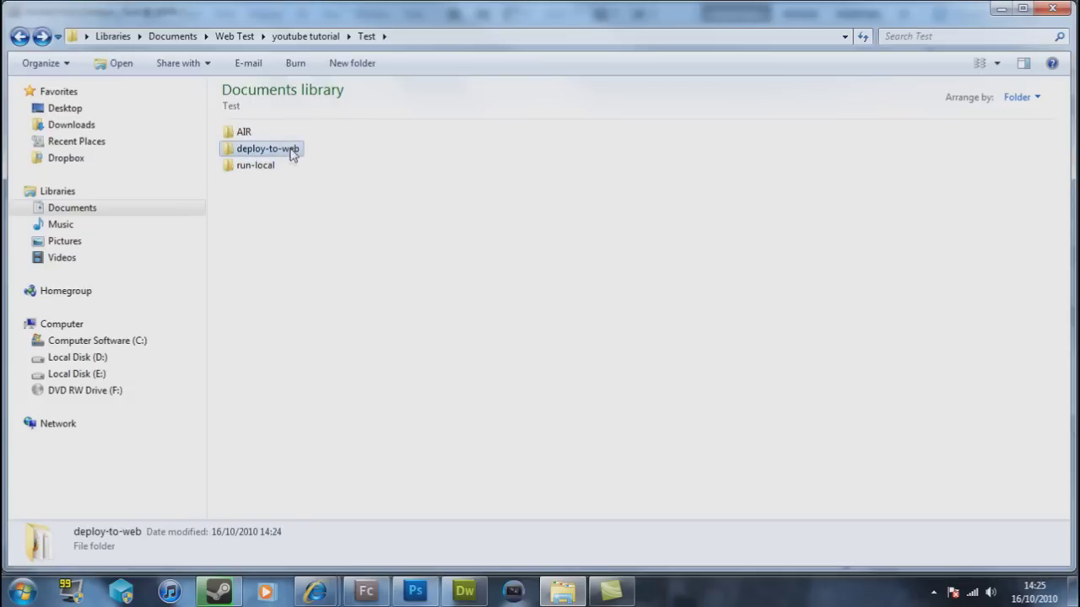
pyautogui.doubleClick(230, 152)
pyautogui.doubleClick(248, 166)
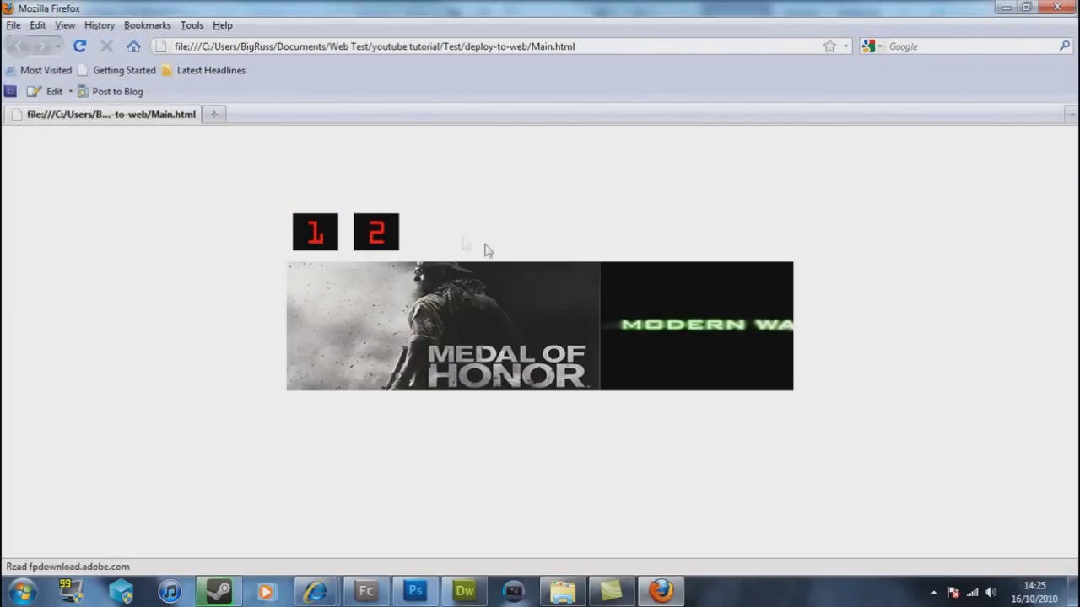
# - Toggle the banner between slides with buttons 1 and 2, then close Firefox
pyautogui.click(376, 234)
pyautogui.click(377, 232)
pyautogui.click(314, 232)
pyautogui.click(380, 233)
pyautogui.click(317, 235)
pyautogui.click(390, 240)
pyautogui.click(327, 232)
pyautogui.click(376, 233)
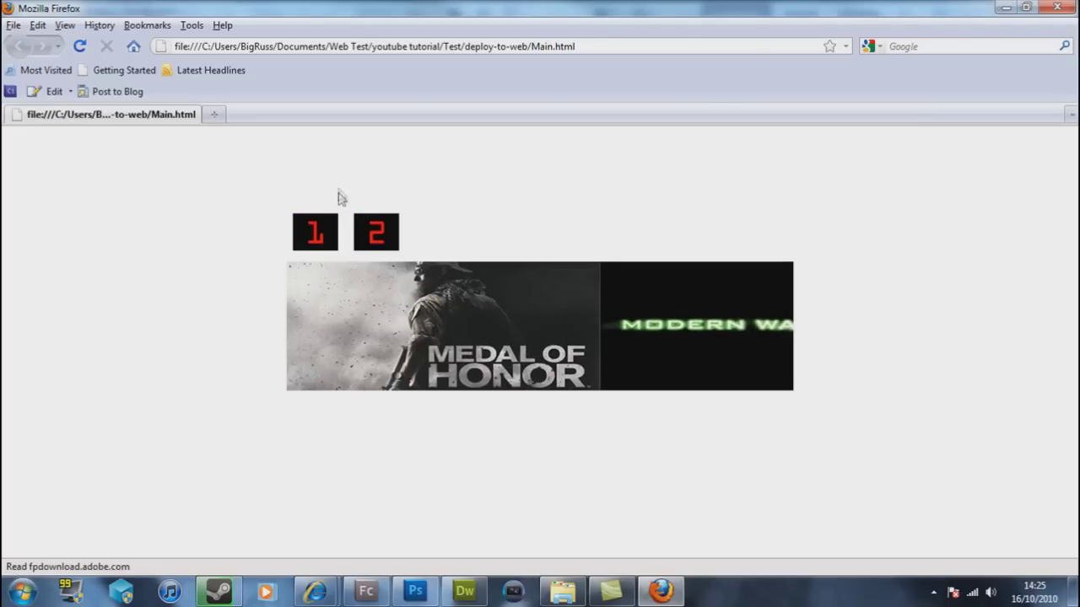
pyautogui.click(368, 228)
pyautogui.click(1056, 7)
# - Create a new blank HTML page, Untitled-2, in Dreamweaver
pyautogui.click(464, 590)
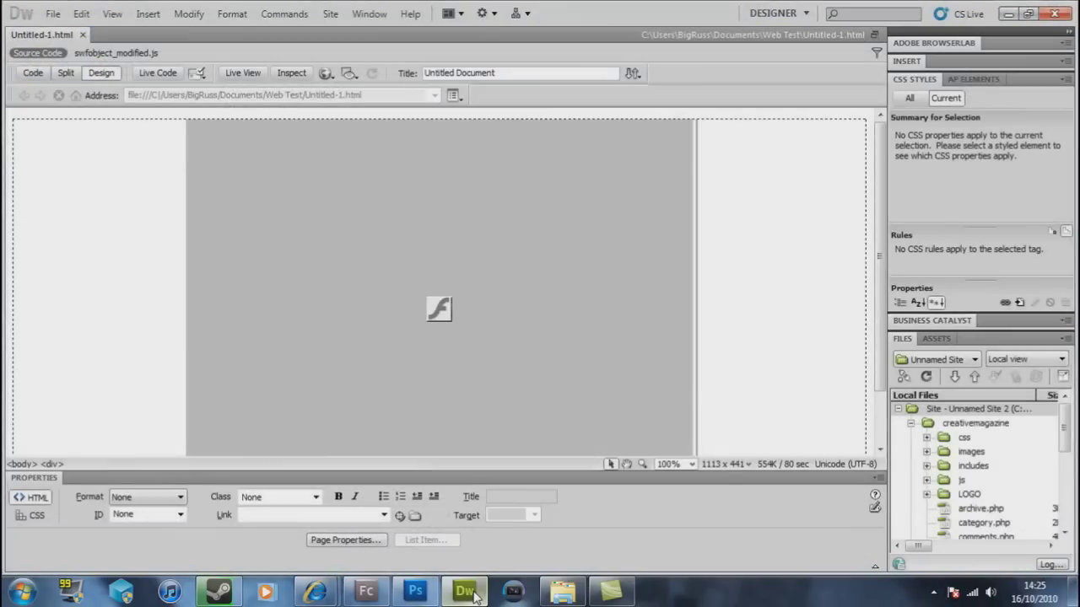
pyautogui.click(52, 14)
pyautogui.click(63, 31)
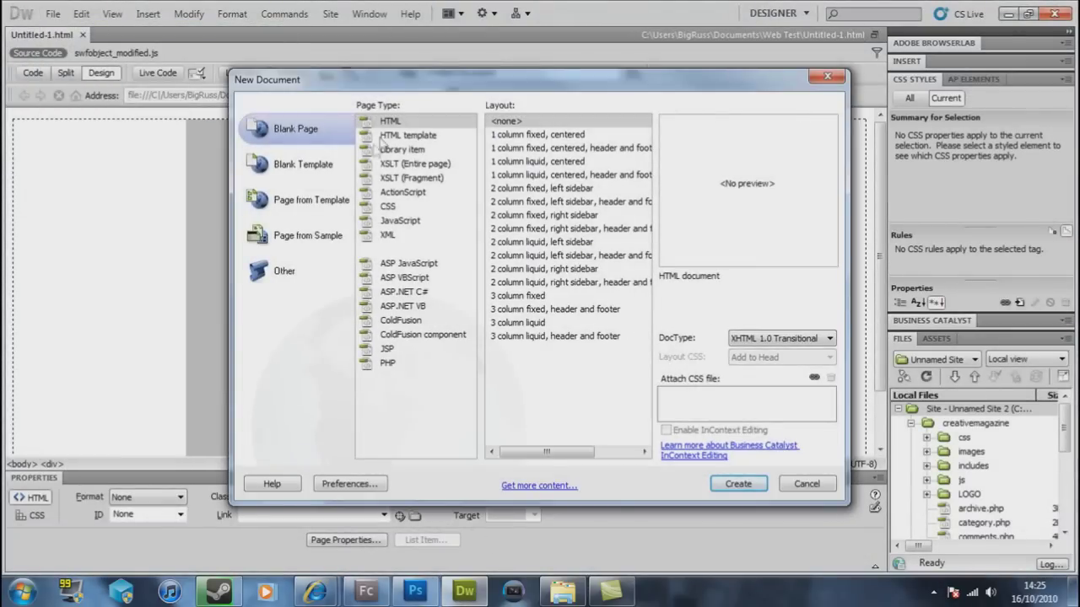
pyautogui.click(396, 123)
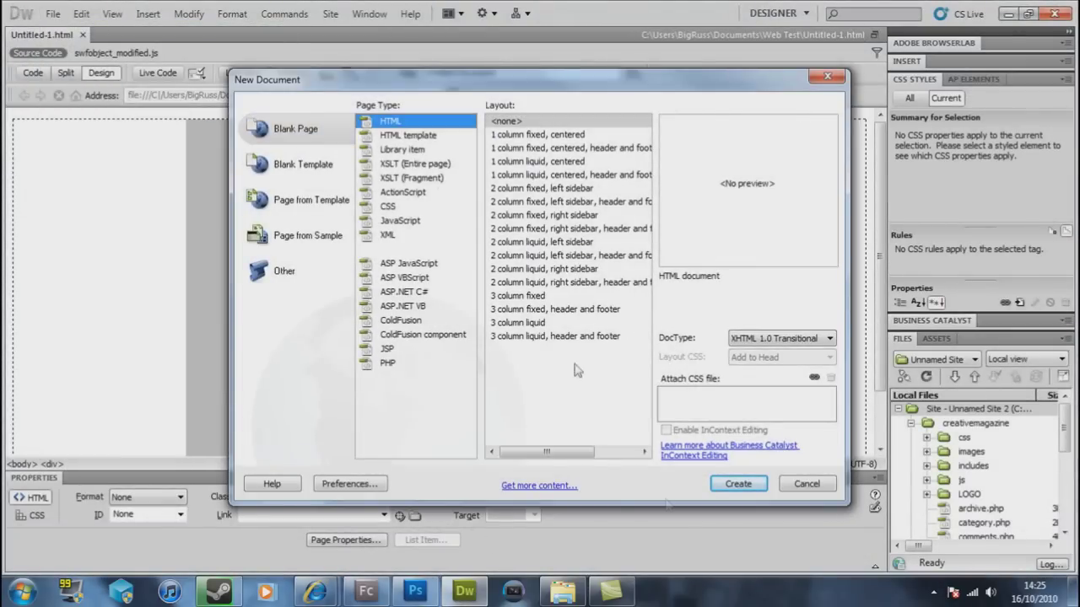
pyautogui.click(738, 483)
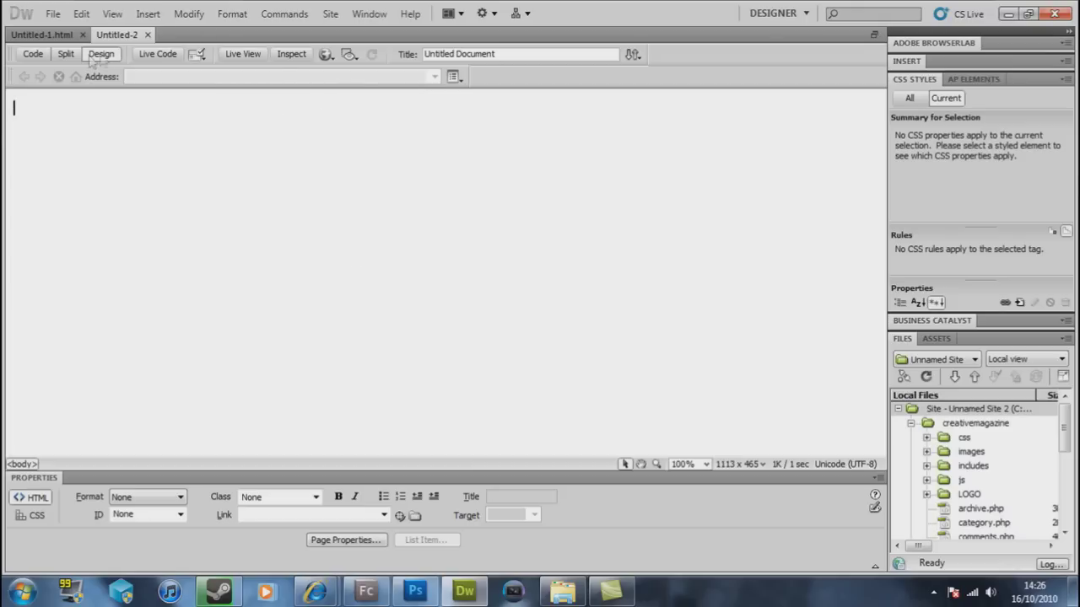
# - Check the new page's Code view, return to Design view, and bring back the deploy-to-web folder
pyautogui.click(32, 54)
pyautogui.click(101, 53)
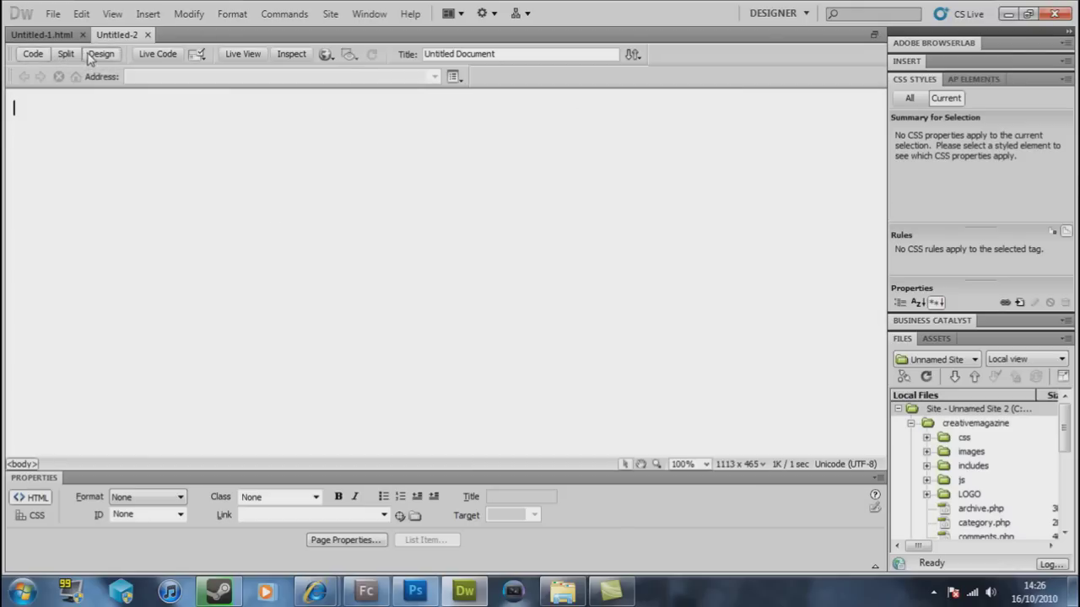
pyautogui.click(545, 586)
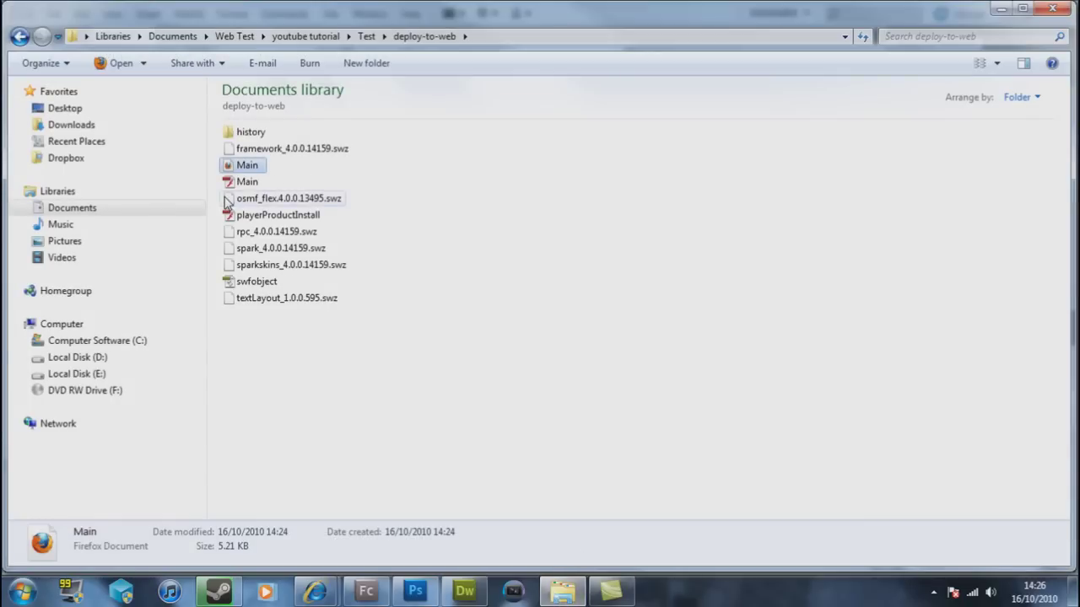
# - Drag Main.swf from the deploy-to-web folder into the Untitled-2 page
pyautogui.click(255, 187)
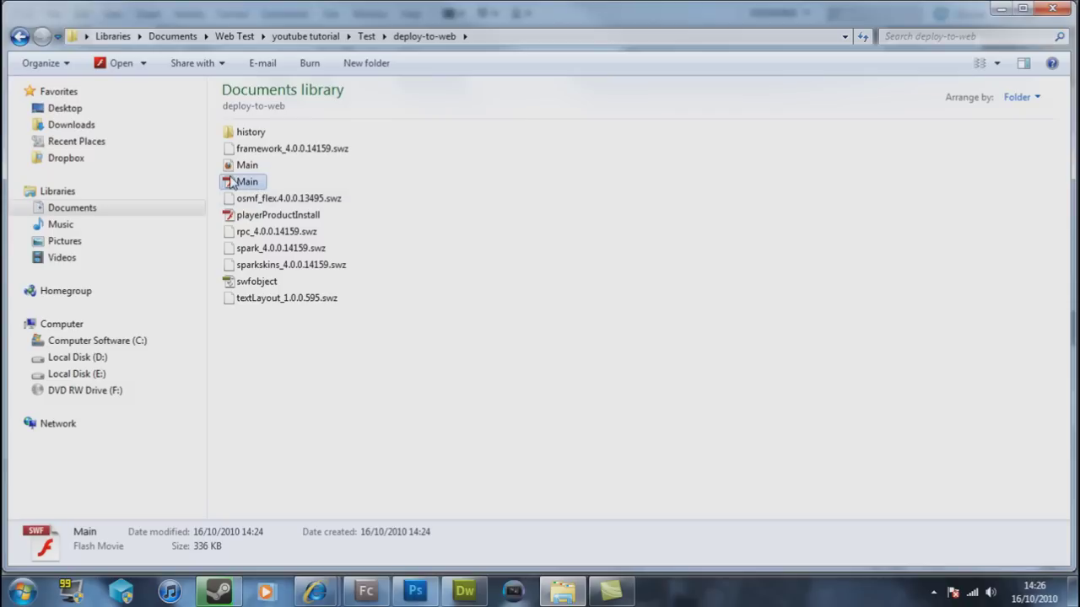
pyautogui.moveTo(232, 184); pyautogui.dragTo(173, 203)
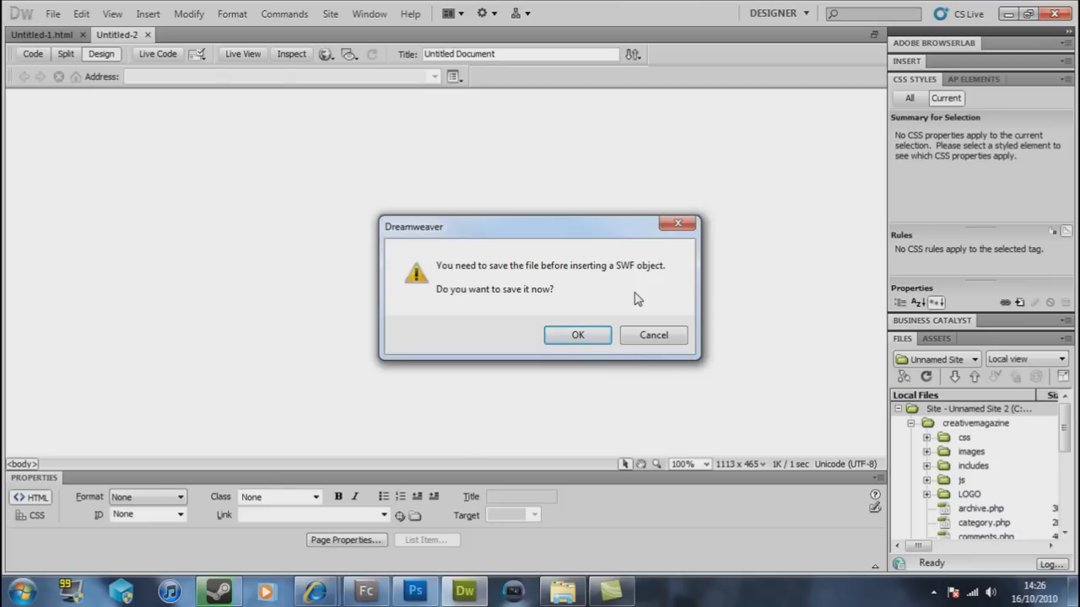
# - Save the page as Untitled-2.html in the youtube tutorial folder
pyautogui.click(579, 336)
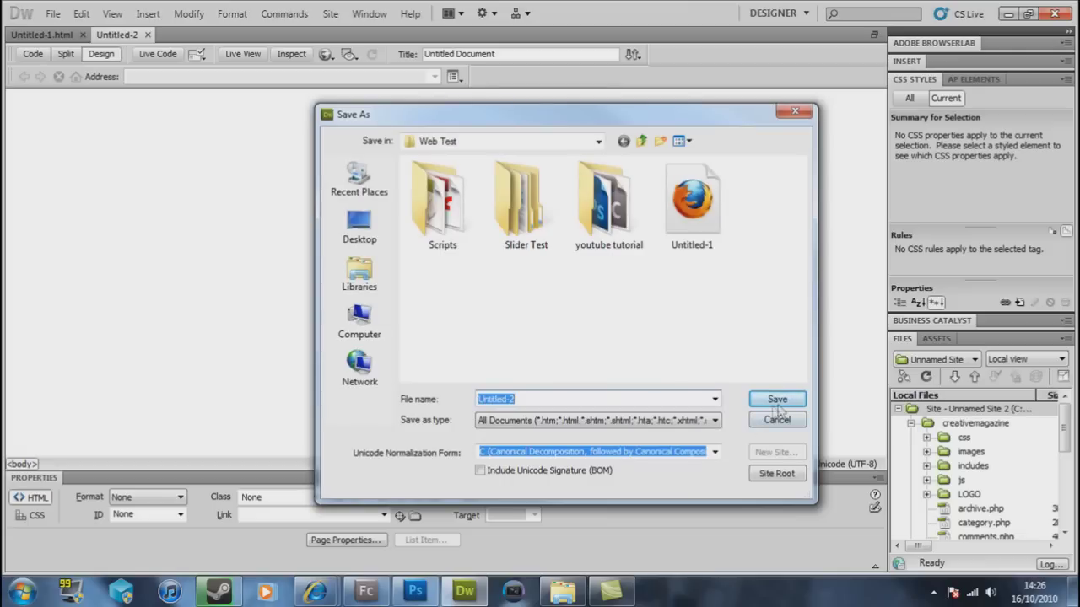
pyautogui.click(604, 207)
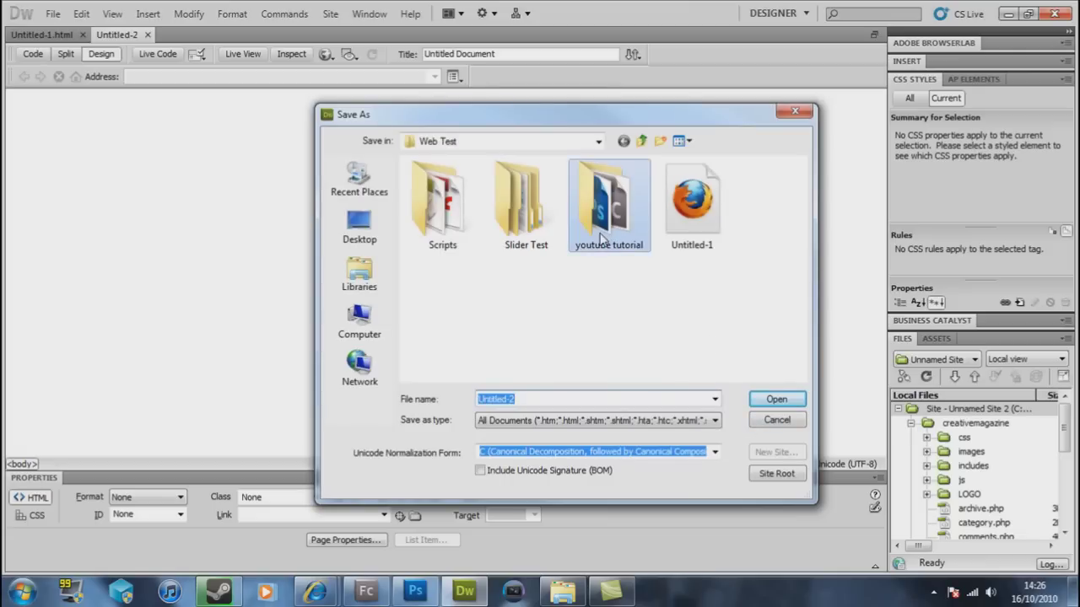
pyautogui.doubleClick(604, 211)
pyautogui.click(785, 402)
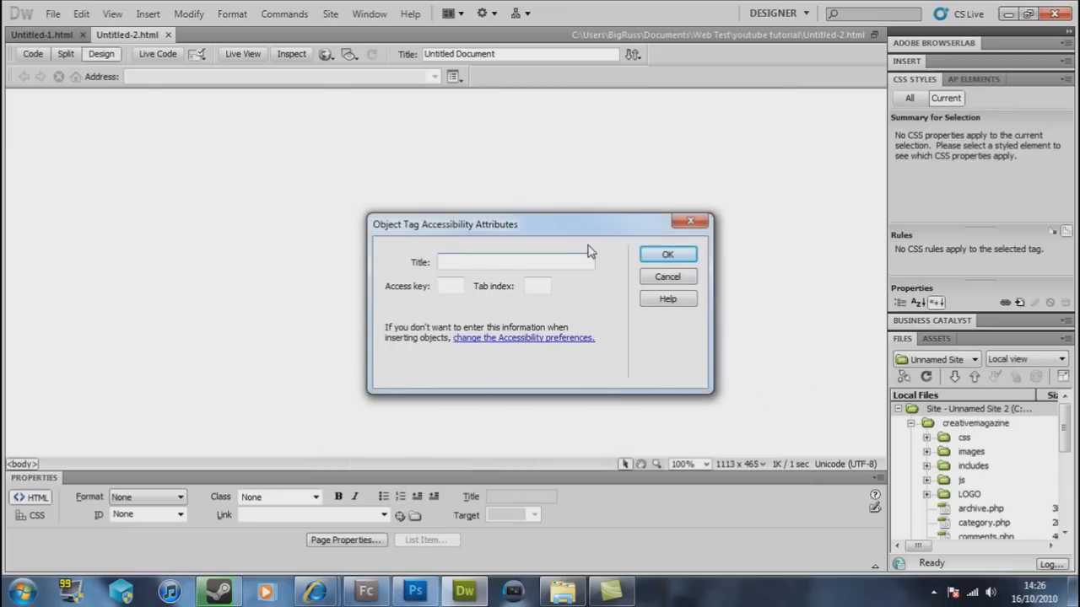
# - Give the SWF the accessibility title 'slider' to insert it into the page
pyautogui.write('slider')
pyautogui.press('Return')
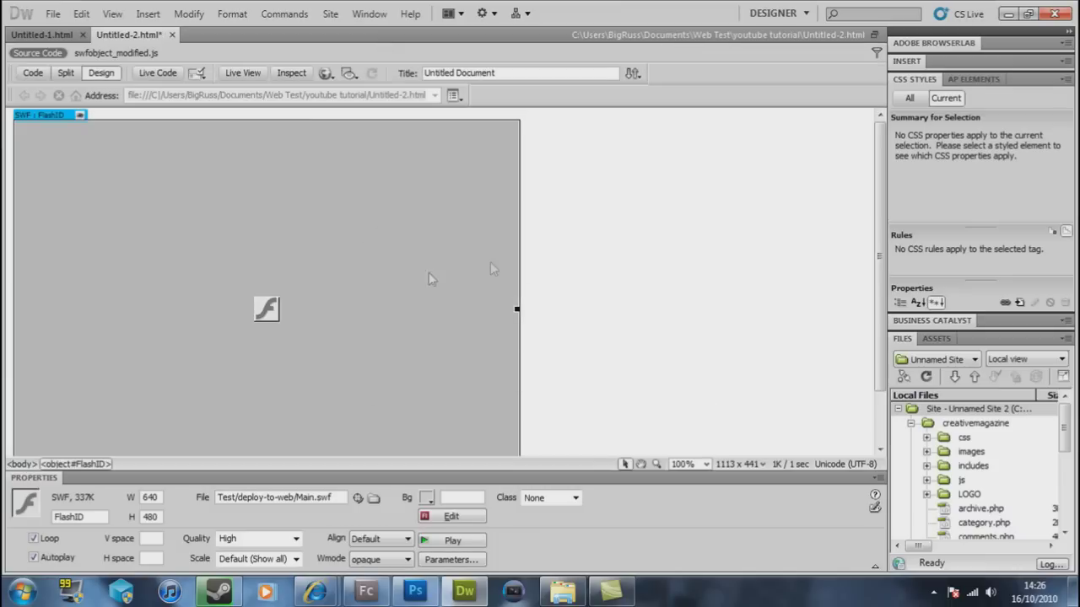
pyautogui.click(609, 285)
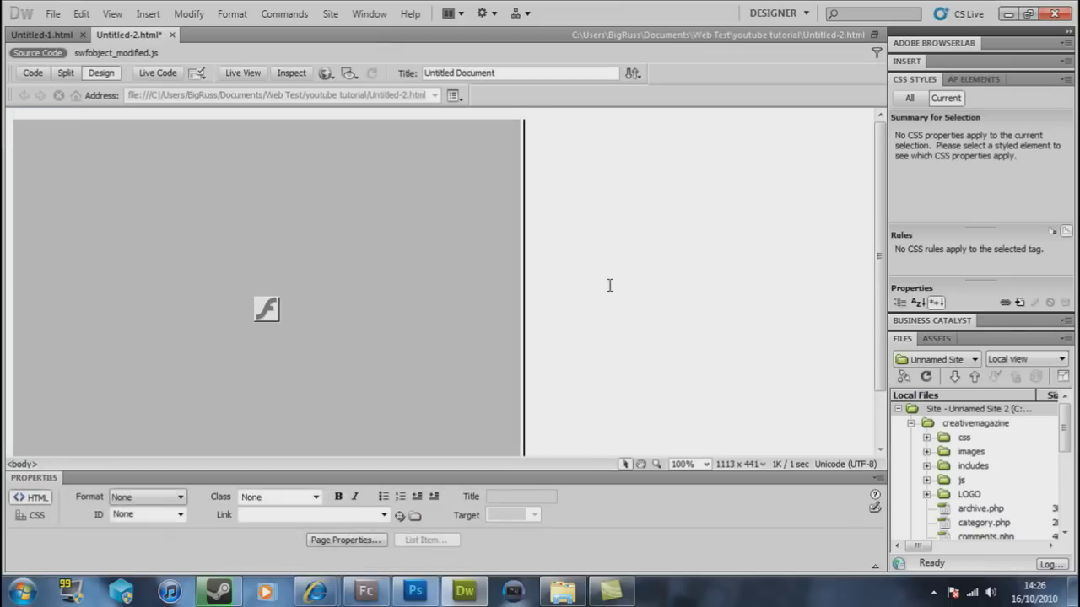
pyautogui.click(420, 230)
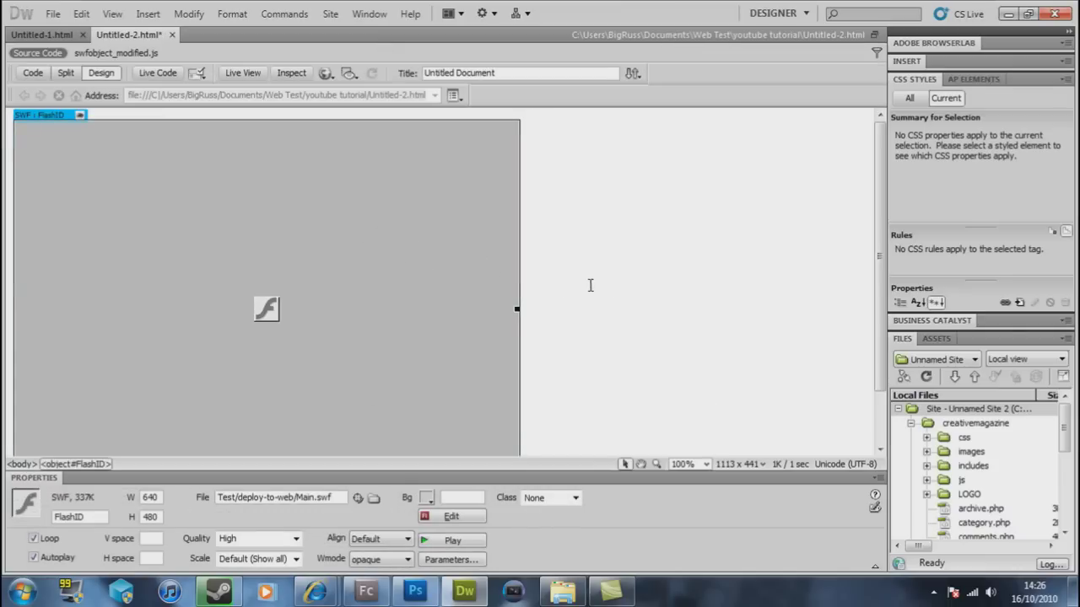
pyautogui.click(580, 284)
# - Centre the Flash slider on the page with Align > Center
pyautogui.rightClick(541, 265)
pyautogui.moveTo(610, 196)
pyautogui.moveTo(619, 162)
pyautogui.click(788, 178)
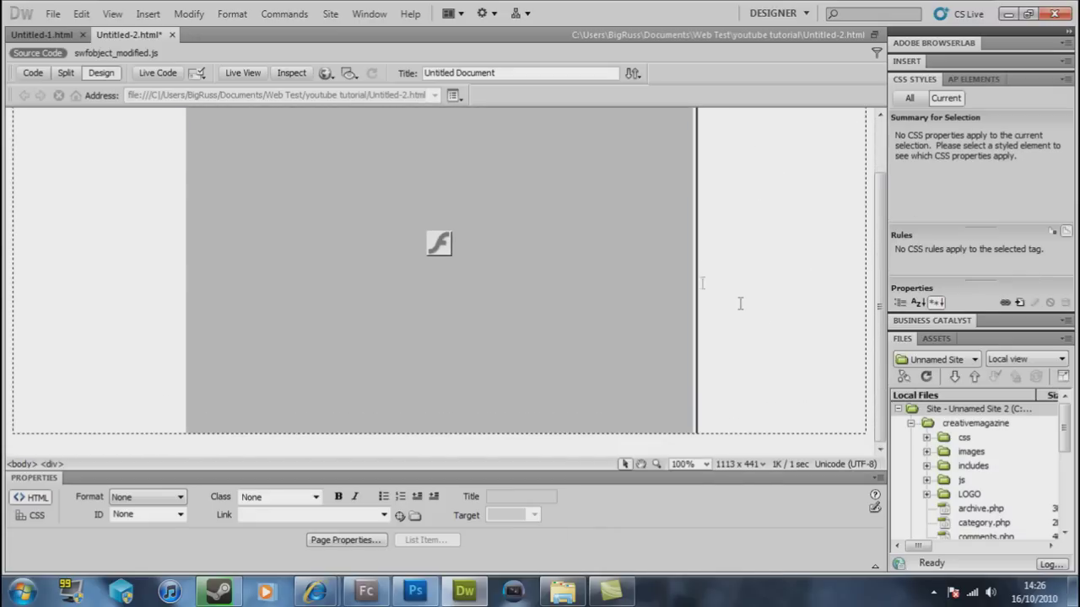
pyautogui.scroll(2, 745, 281)
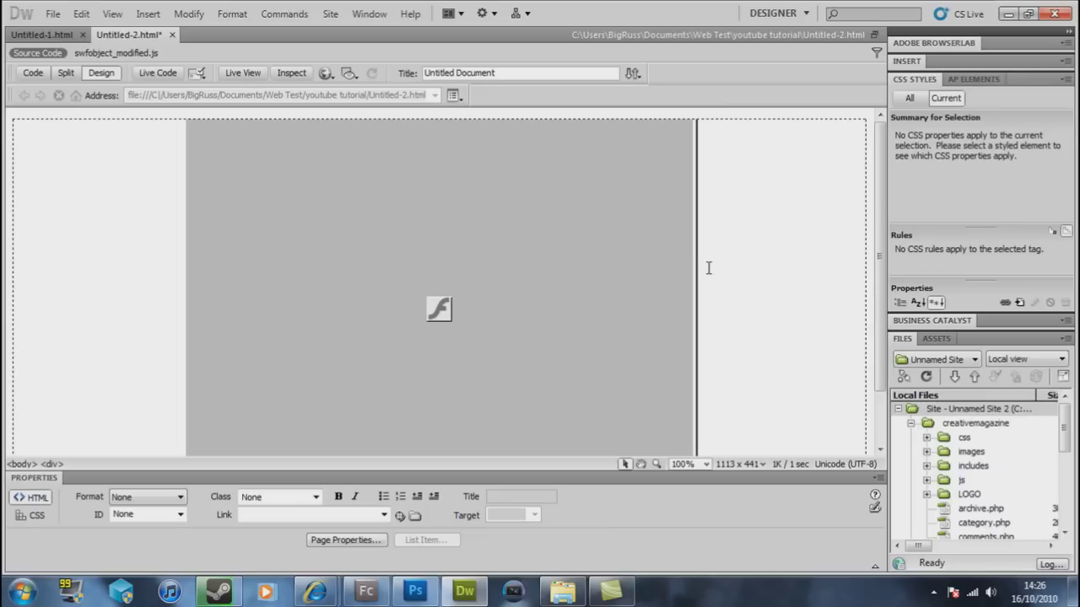
# - Save the page, accept the copied Scripts files, and test the slider in a Firefox preview
pyautogui.hotkey('ctrl', 's')
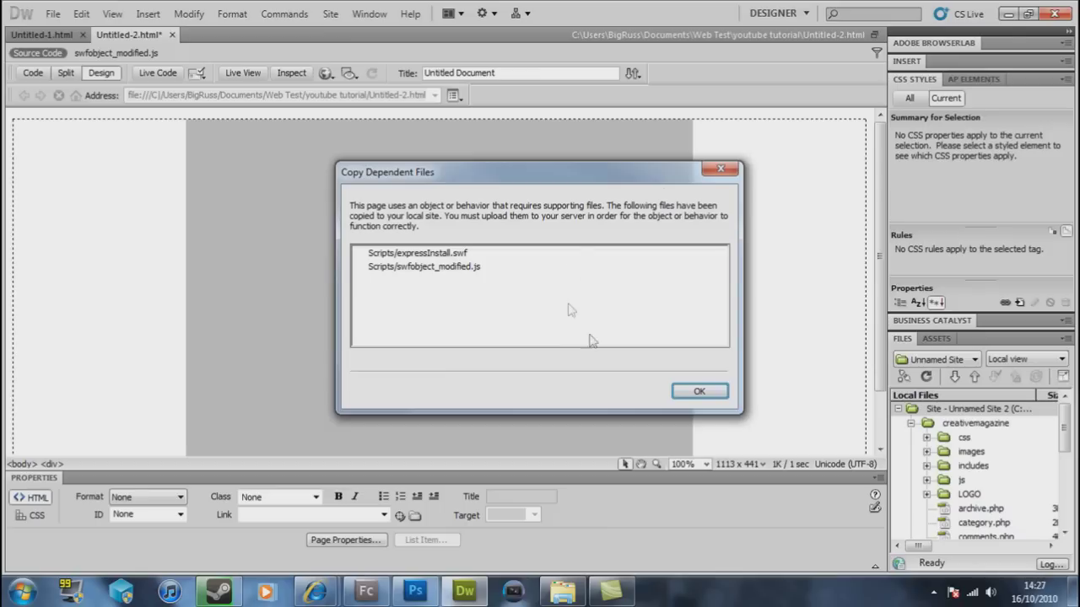
pyautogui.click(690, 392)
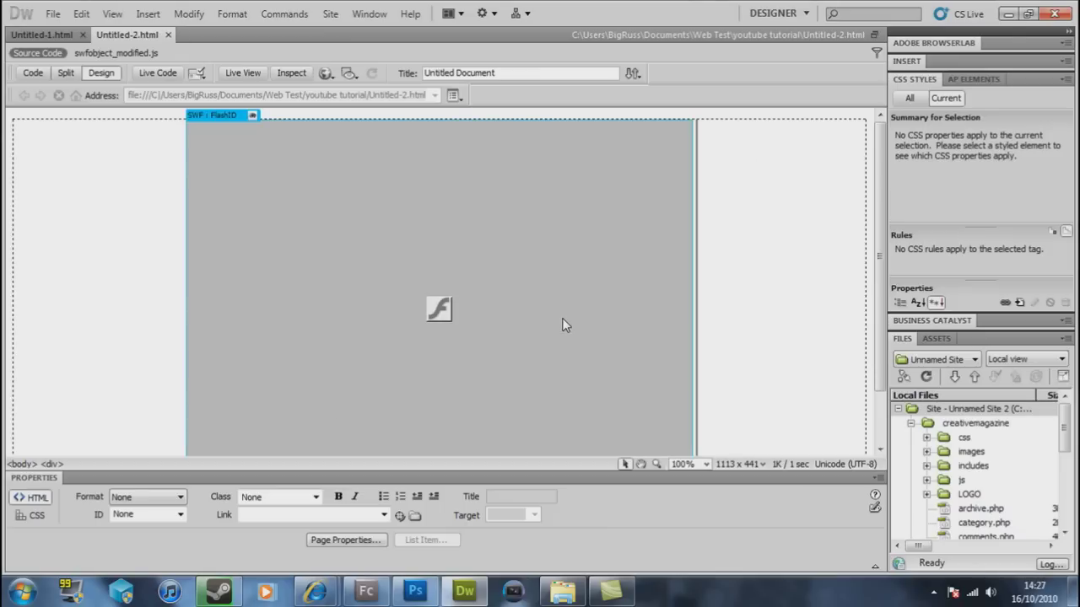
pyautogui.press('F12')
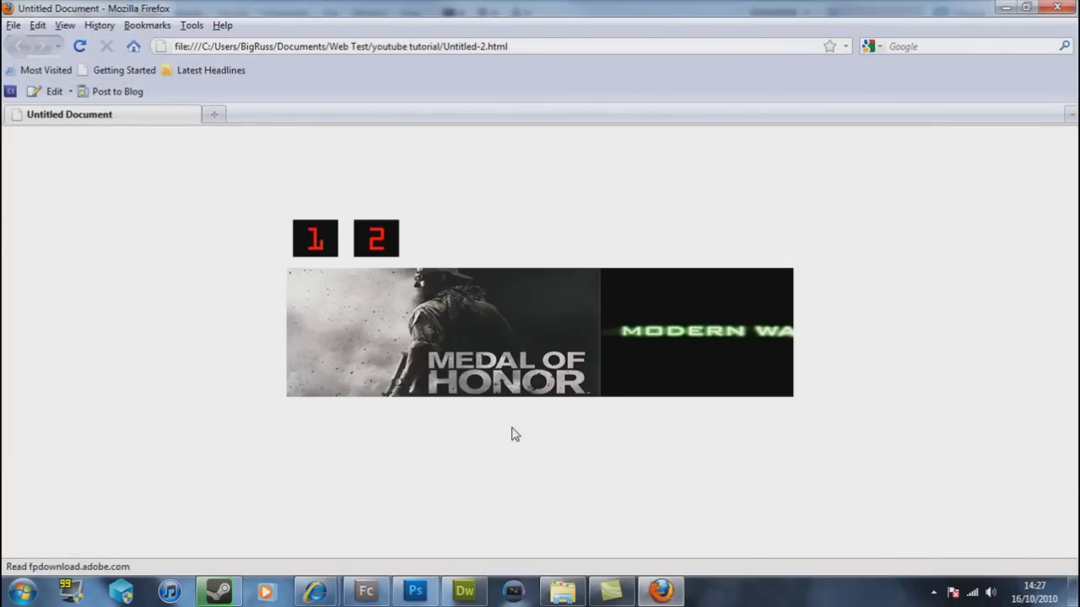
pyautogui.click(373, 236)
pyautogui.click(315, 239)
pyautogui.click(376, 239)
# - Add the title line 'Mr. BigRuss Website' above the slider and preview it in Firefox
pyautogui.click(469, 590)
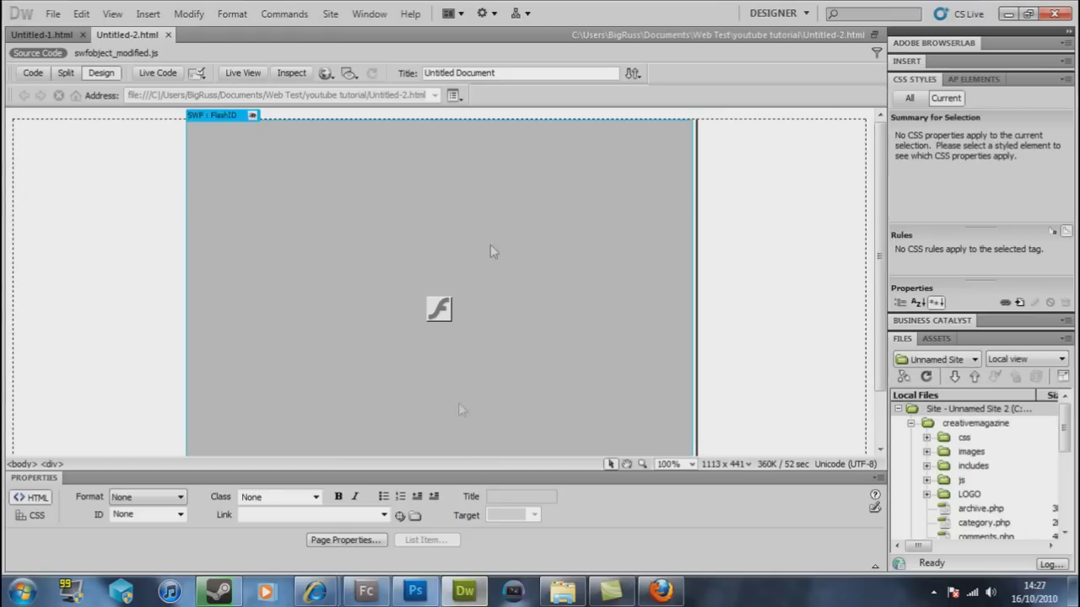
pyautogui.press('Return')
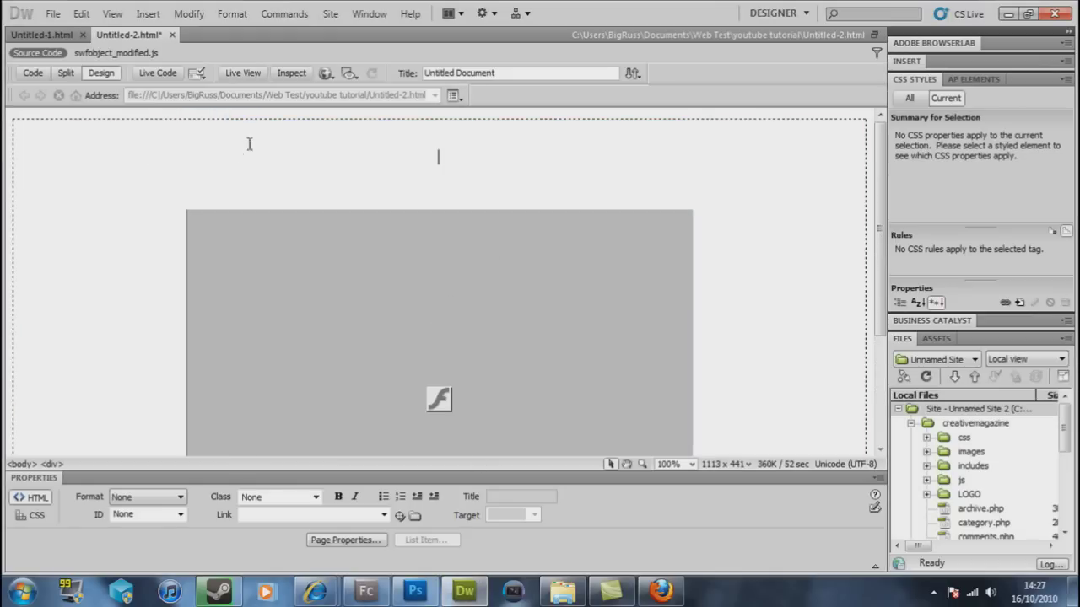
pyautogui.write('Mr. BigRuss Website')
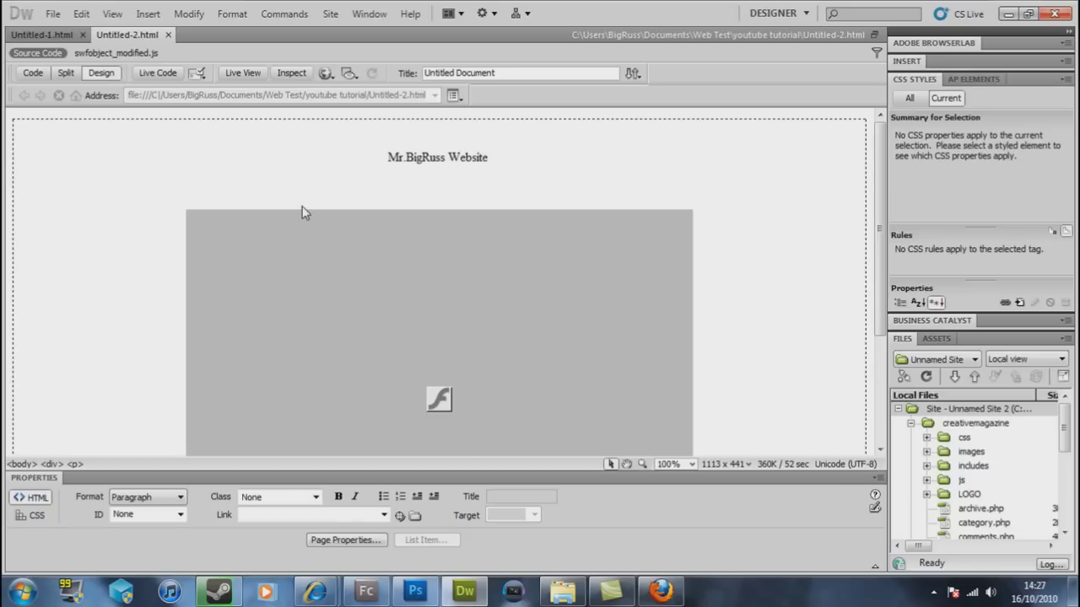
pyautogui.press('F12')
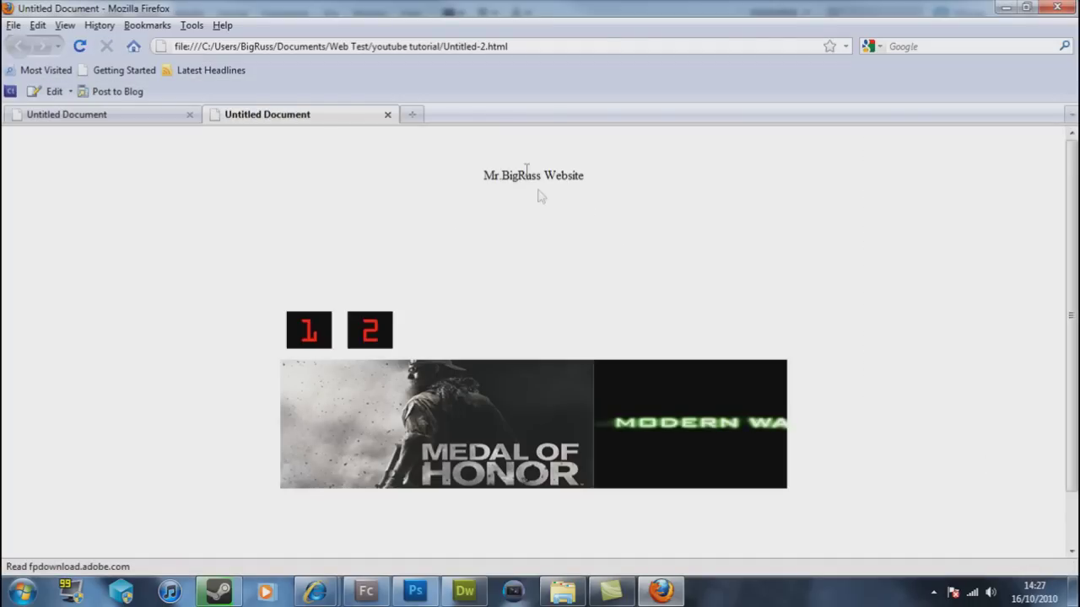
pyautogui.click(372, 332)
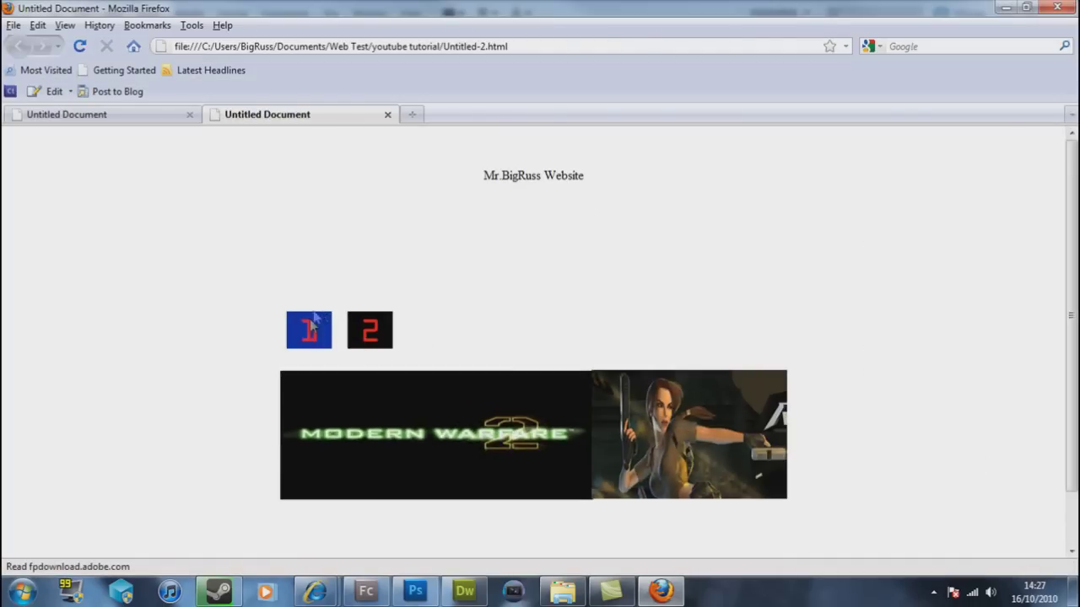